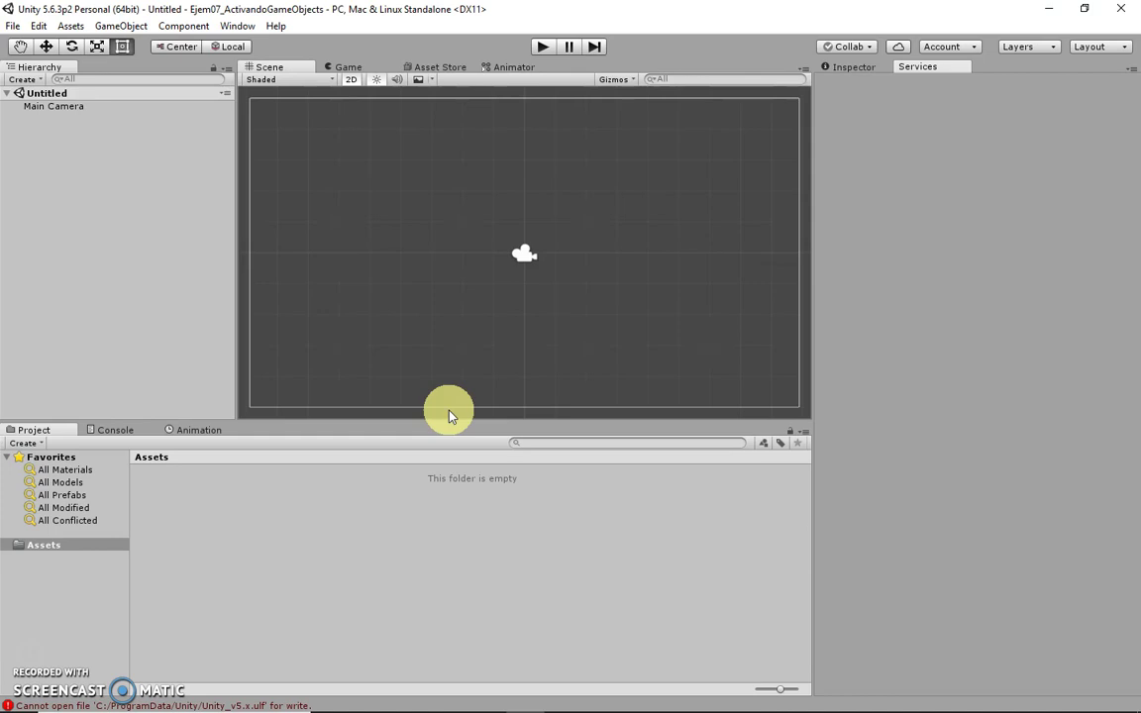
# Step: Add a UI > Text element to the scene and select its placeholder wording in the Inspector
pyautogui.rightClick(40, 113)
pyautogui.moveTo(109, 262)
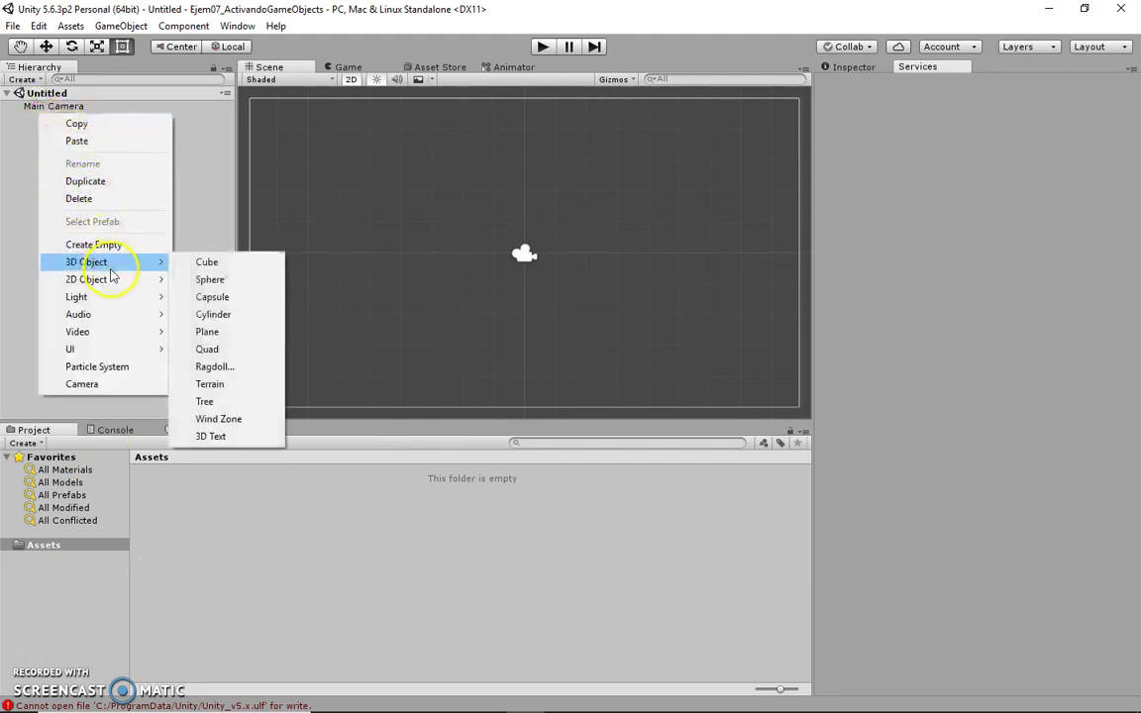
pyautogui.moveTo(135, 349)
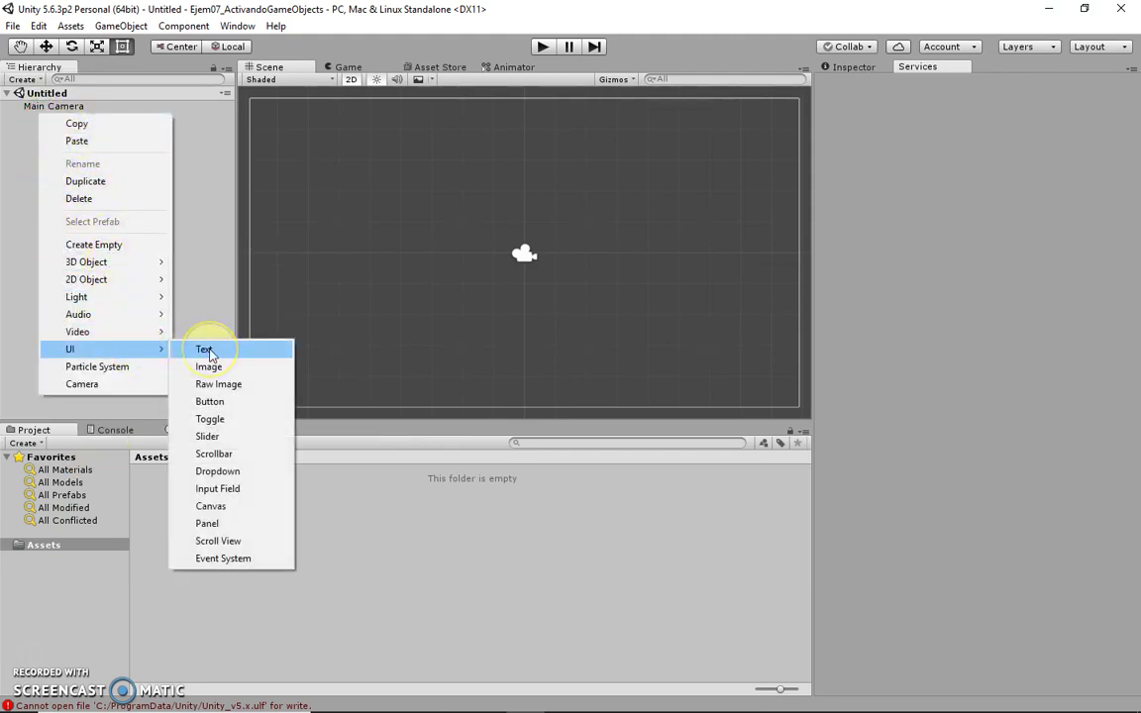
pyautogui.click(209, 352)
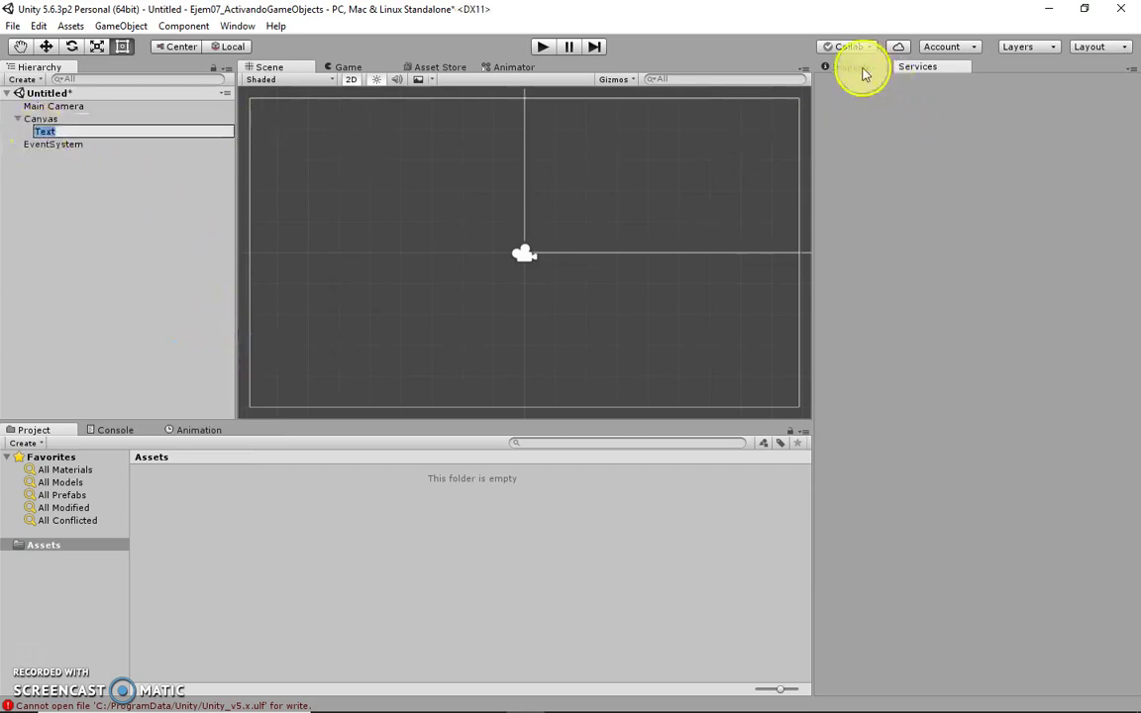
pyautogui.click(912, 326)
pyautogui.click(941, 301)
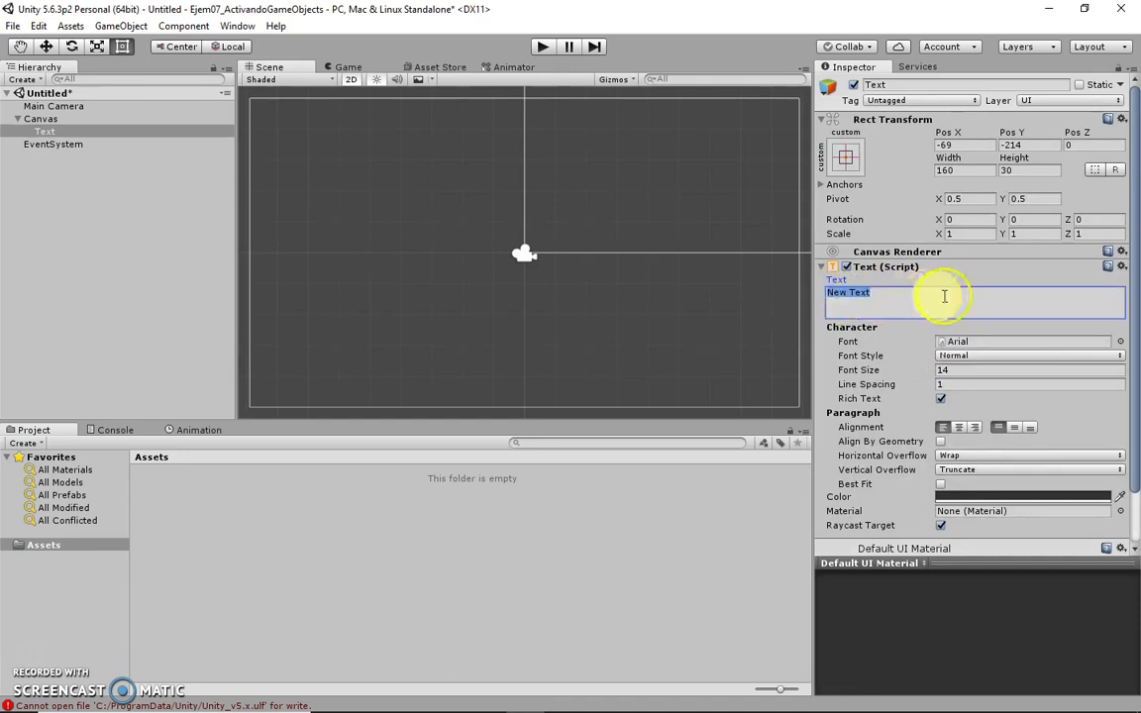
# Step: Change the text to 'Juego del momento!!!!' and colour it pure red (FF0000)
pyautogui.write('Juego d')
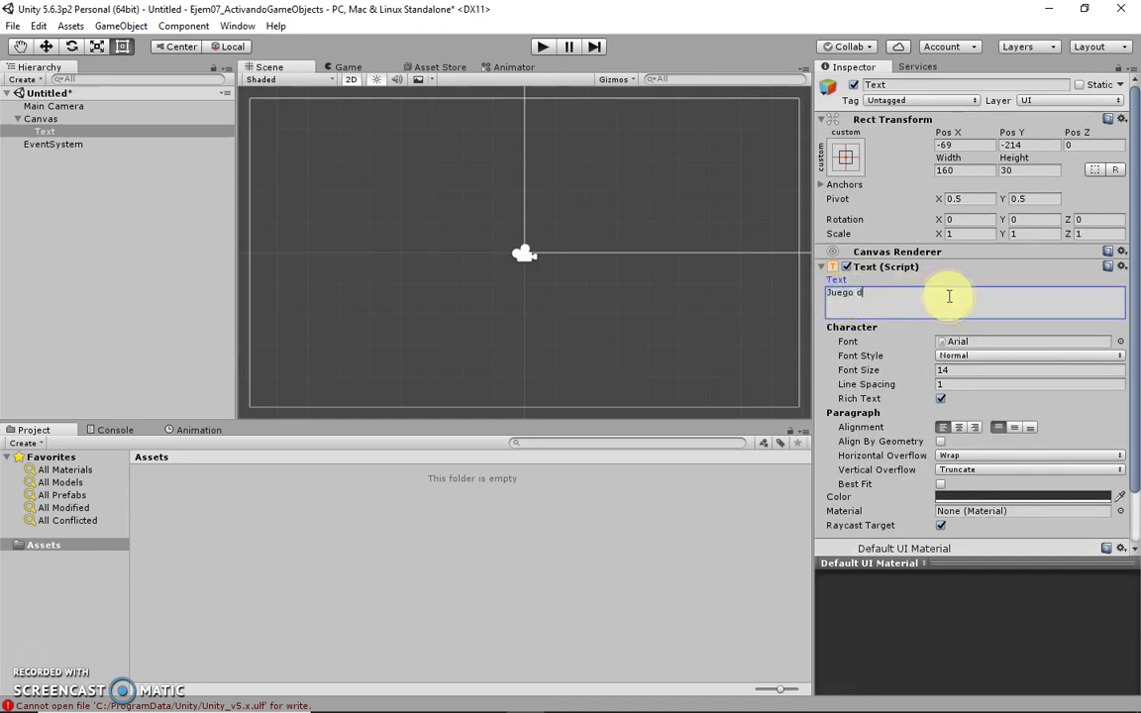
pyautogui.write('el momento!!!!')
pyautogui.click(981, 497)
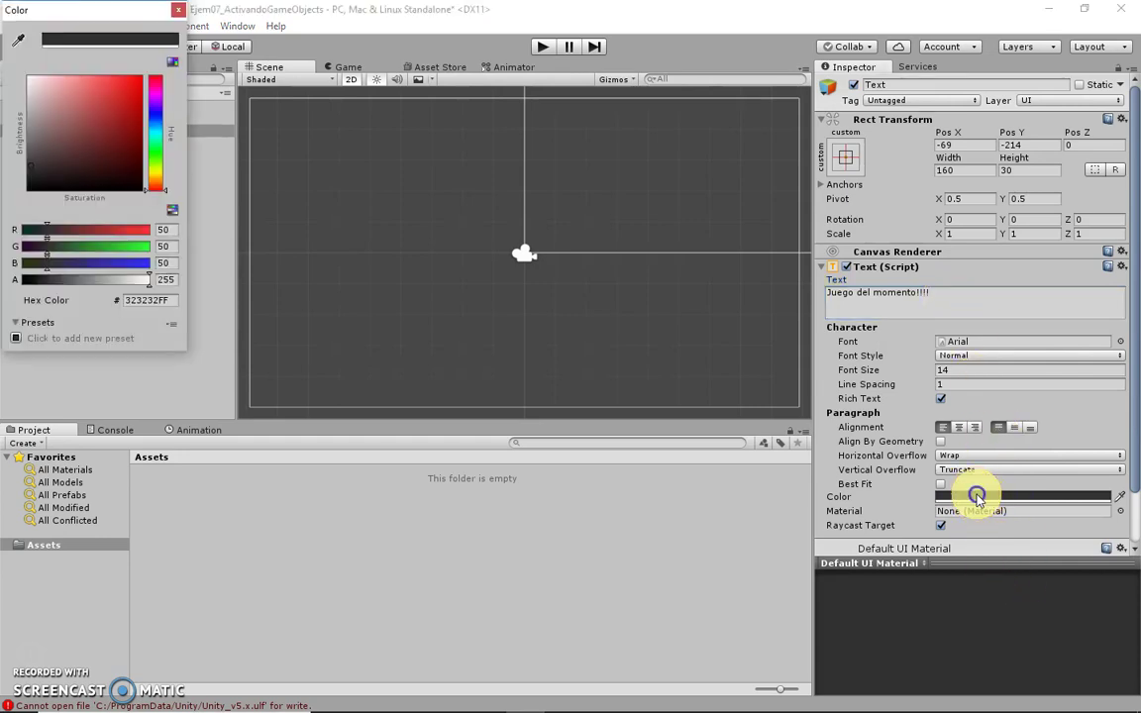
pyautogui.click(140, 77)
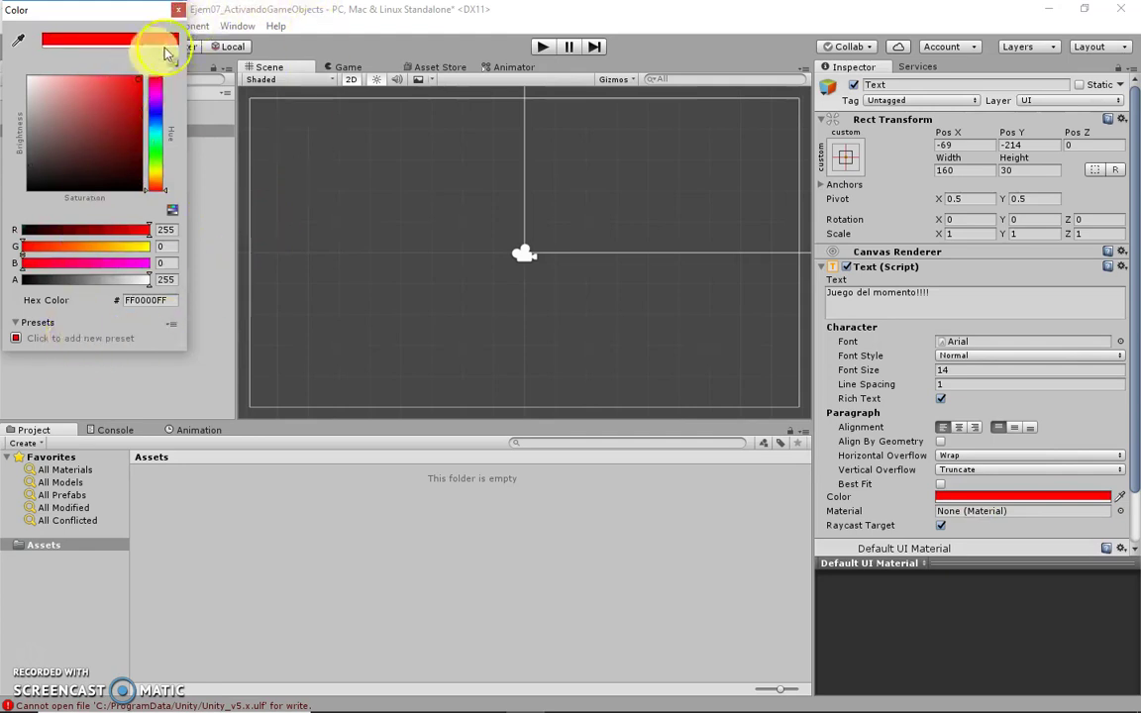
pyautogui.click(178, 10)
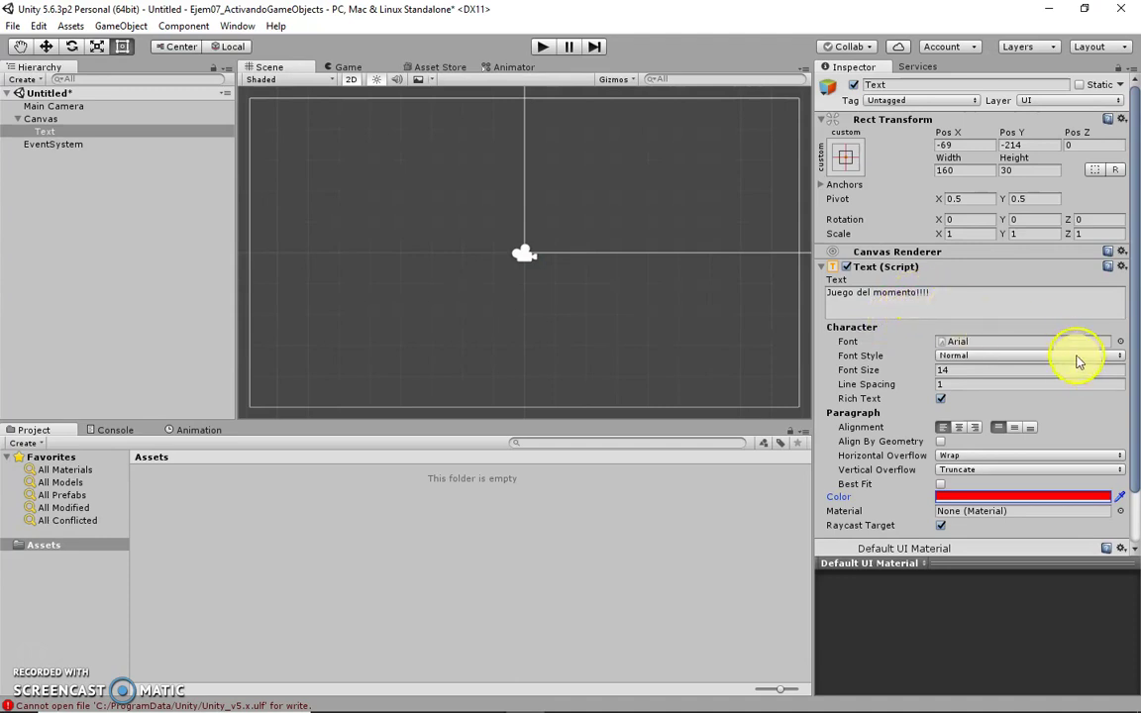
# Step: Set the font size to 50 and run the scene to preview the red text
pyautogui.click(951, 369)
pyautogui.write('50')
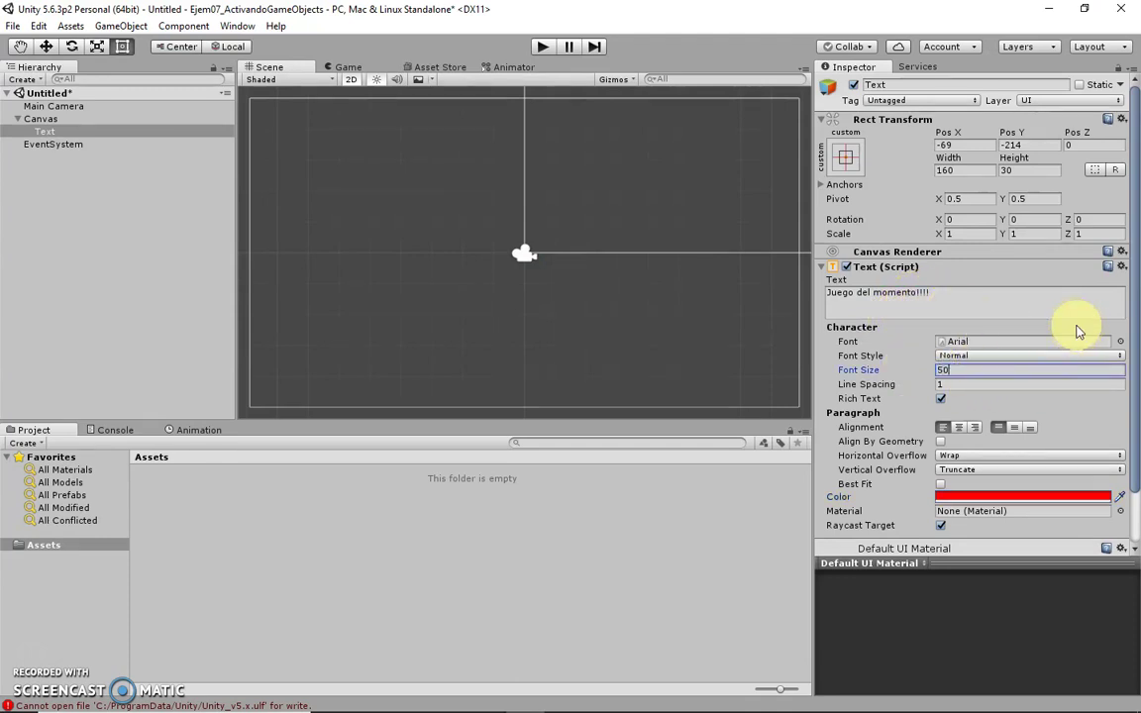
pyautogui.click(964, 384)
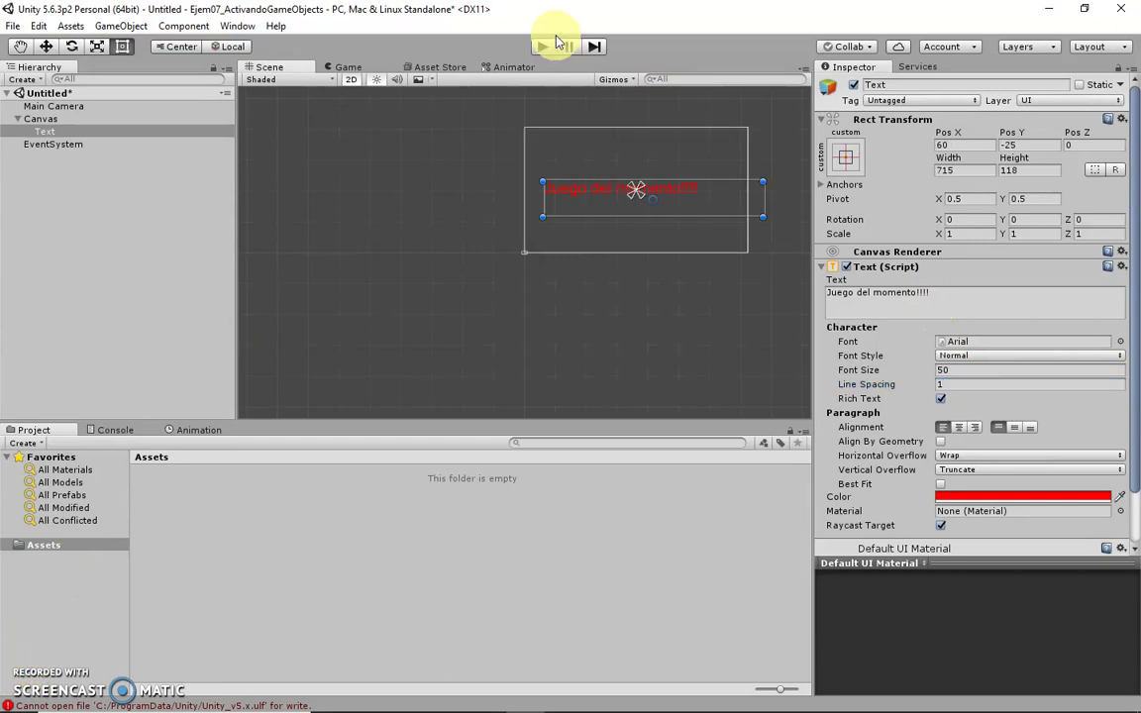
pyautogui.click(543, 45)
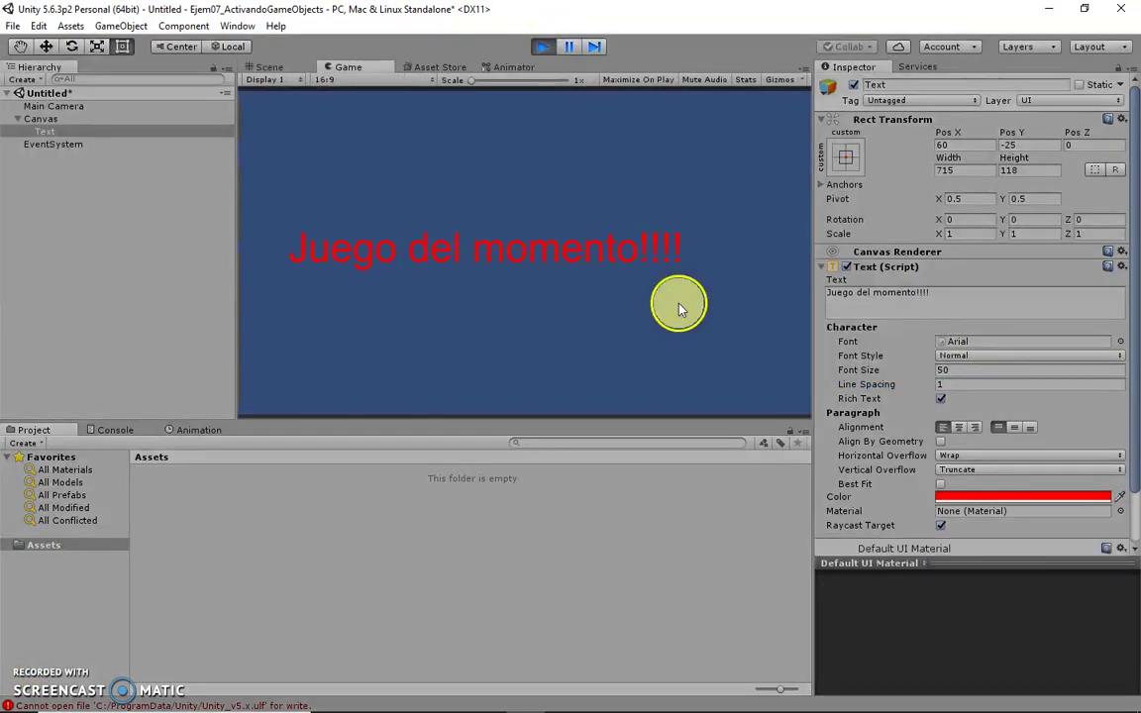
# Step: Stop the preview, shrink the text box to 550 by 74, and reselect the Text object
pyautogui.click(546, 52)
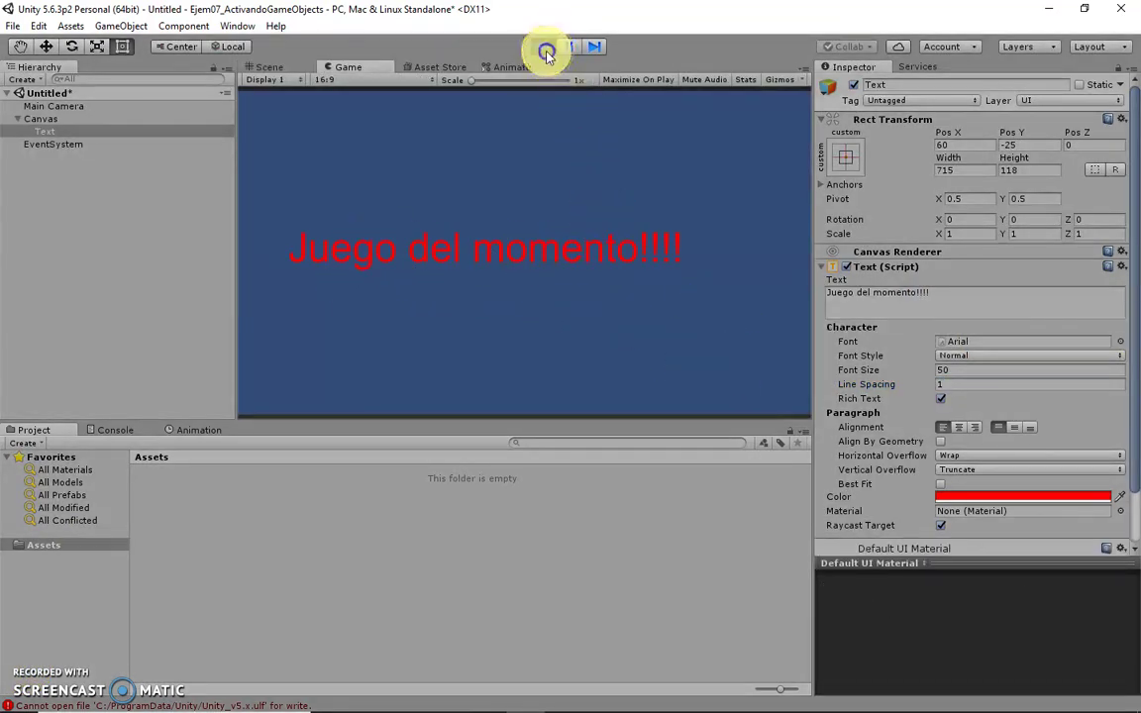
pyautogui.moveTo(760, 216); pyautogui.dragTo(713, 203)
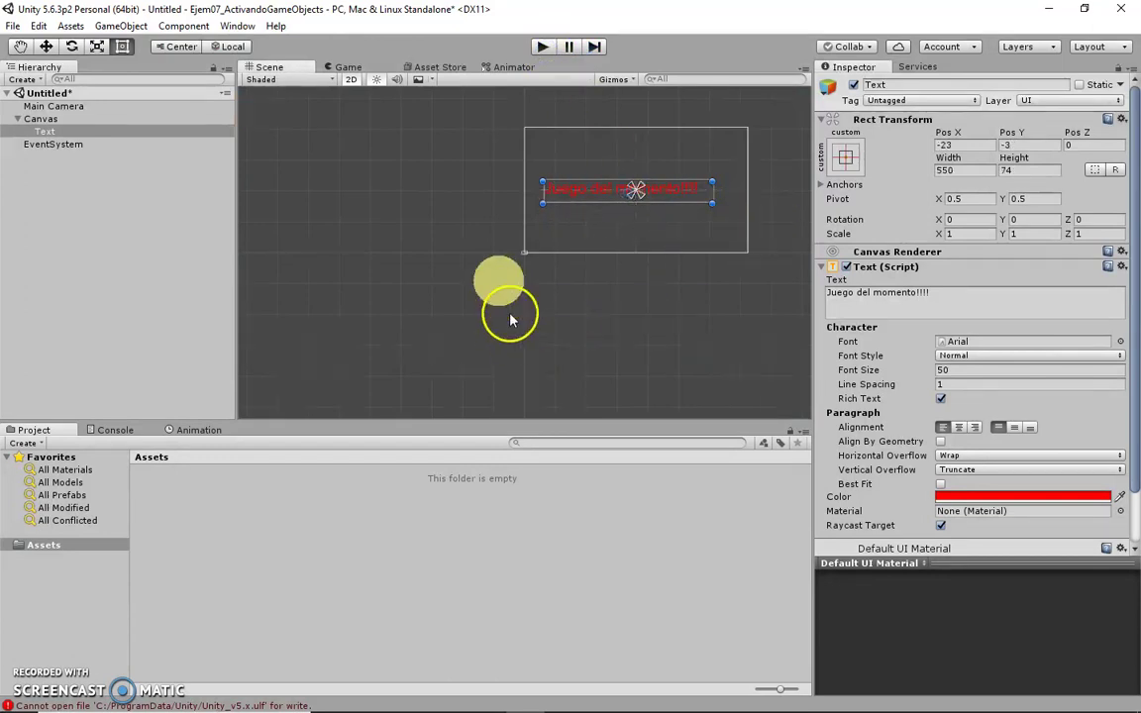
pyautogui.click(48, 119)
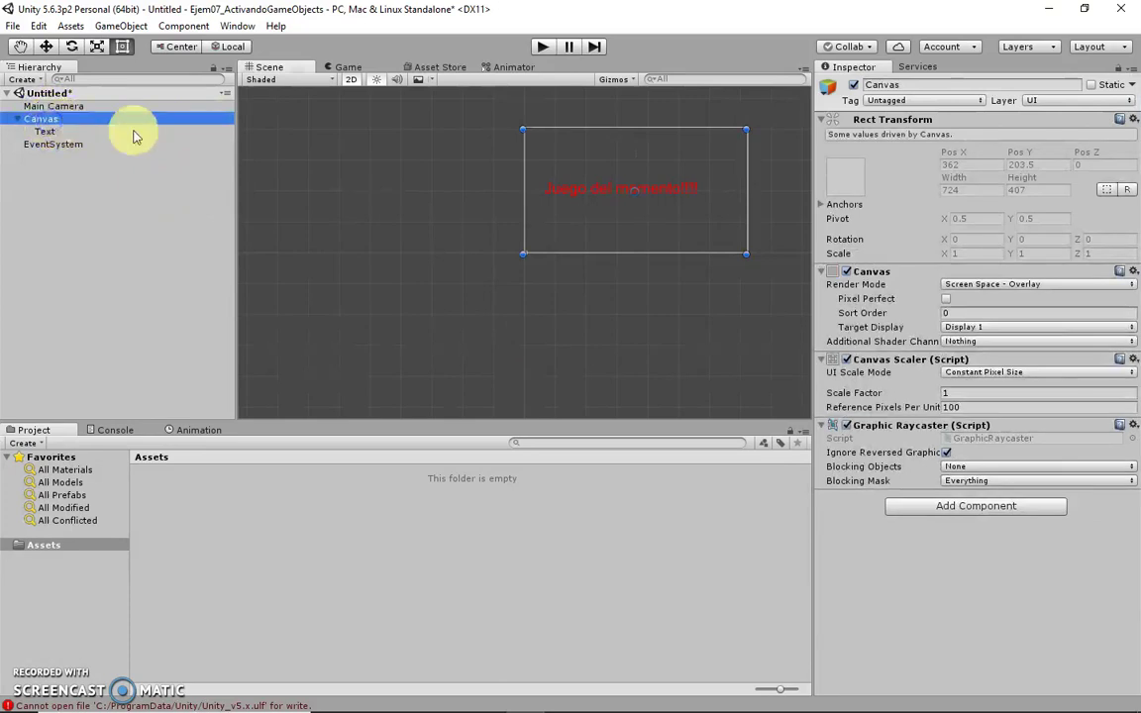
pyautogui.scroll(5, 530, 282)
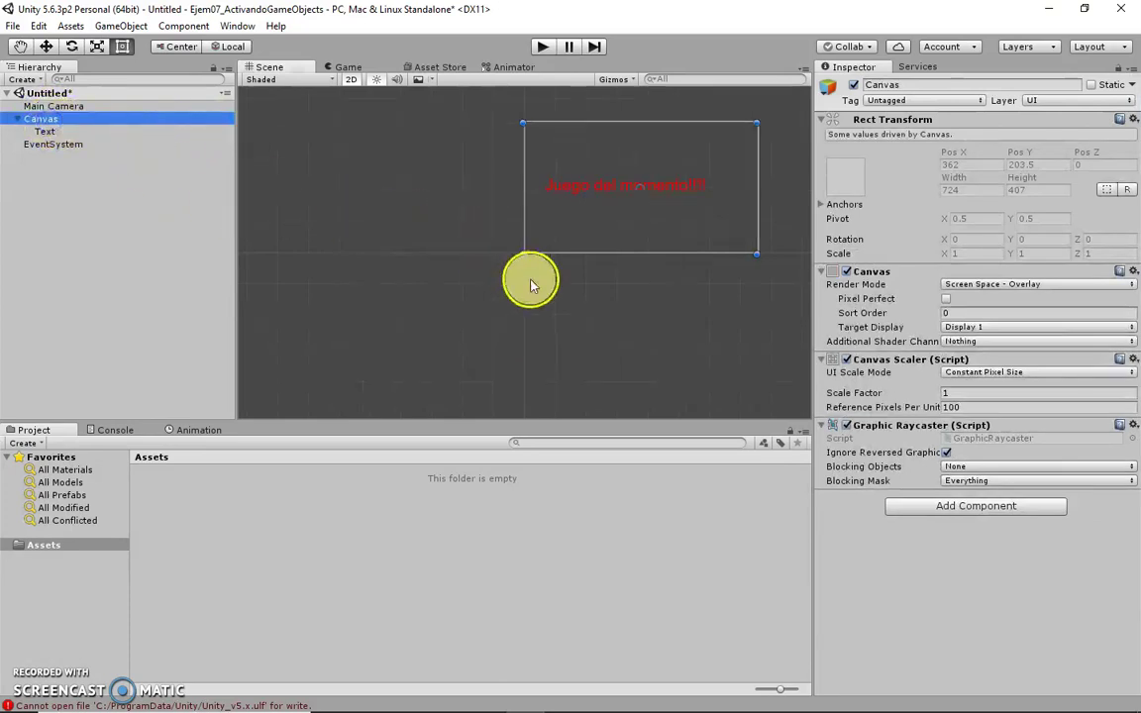
pyautogui.doubleClick(52, 106)
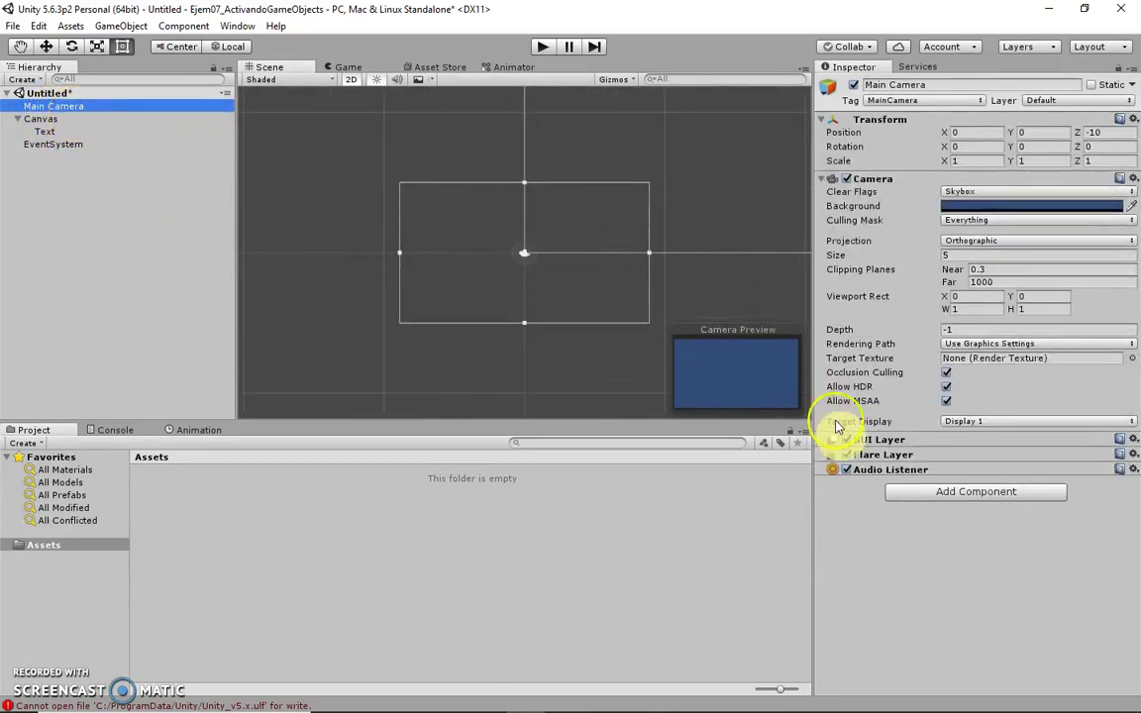
pyautogui.click(50, 132)
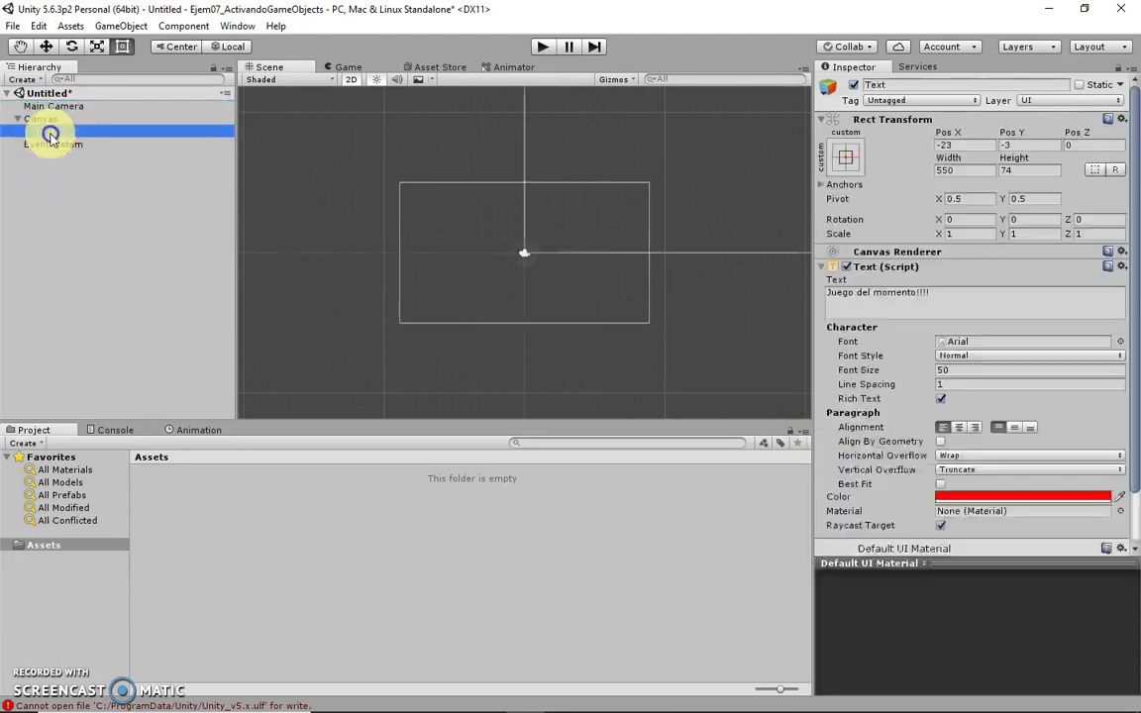
# Step: Show the Animation panel for the selected Text and start a new animation clip
pyautogui.click(185, 431)
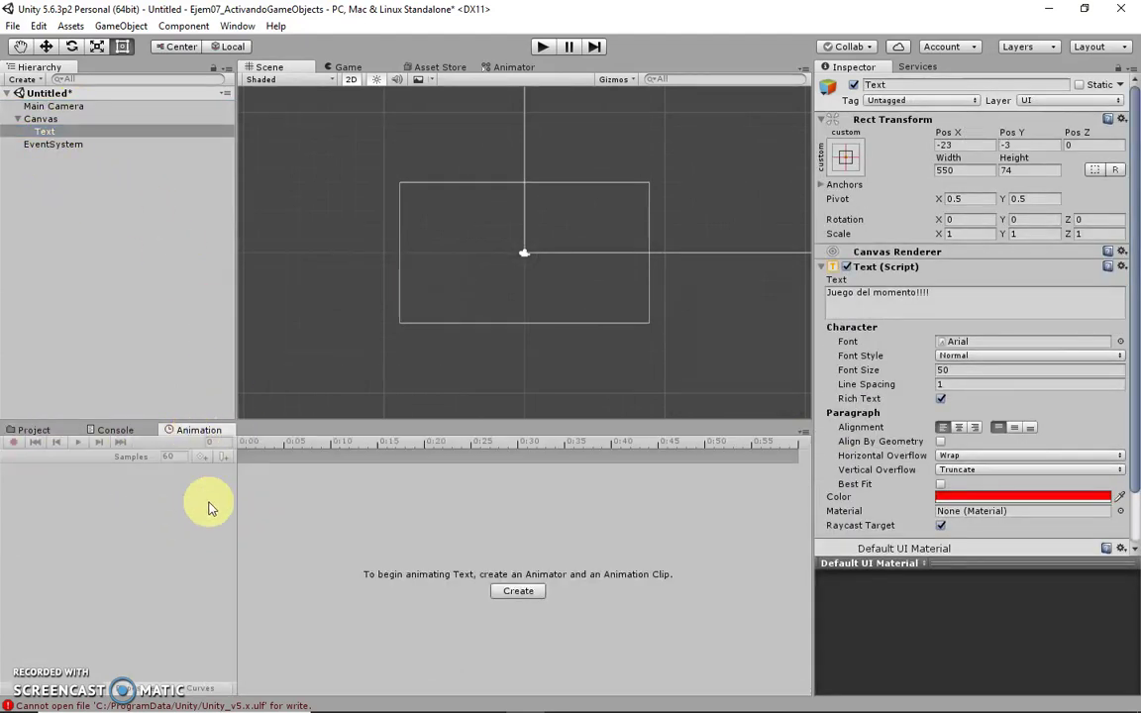
pyautogui.rightClick(52, 130)
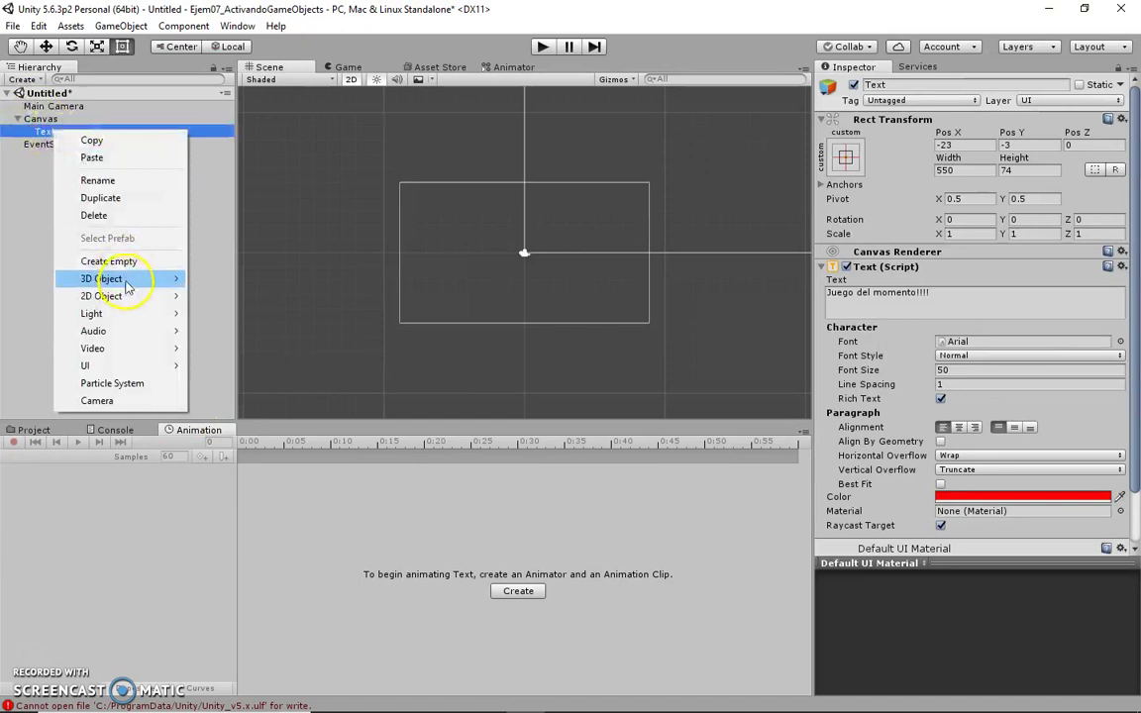
pyautogui.moveTo(137, 284)
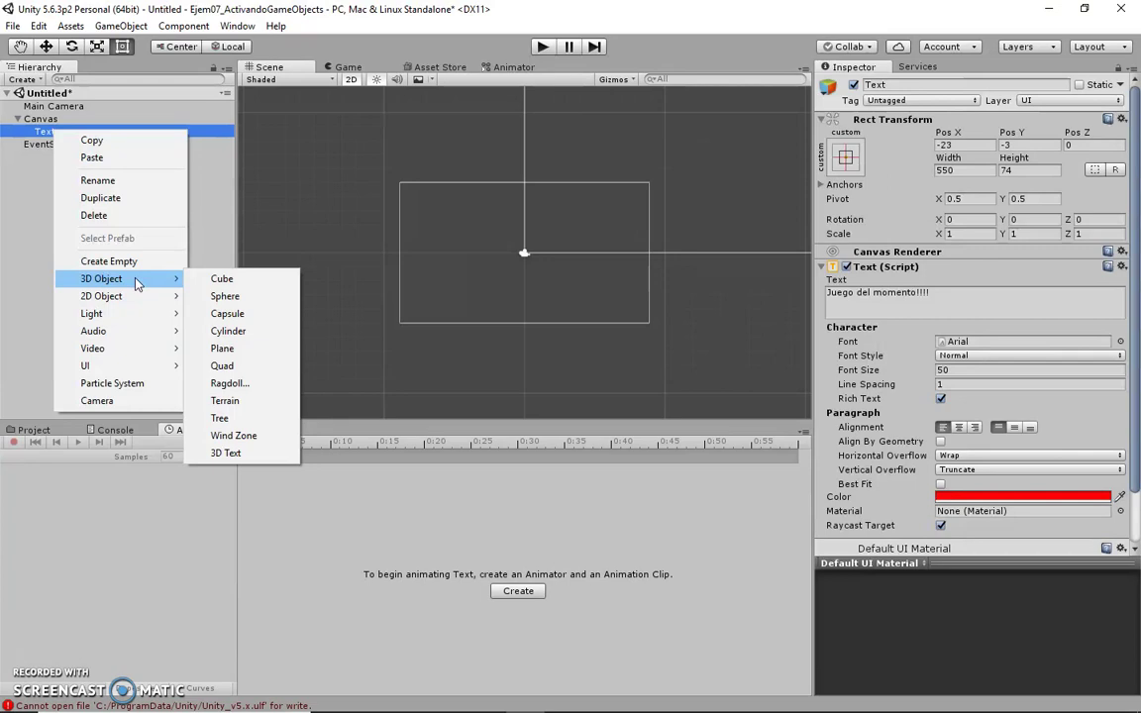
pyautogui.click(191, 540)
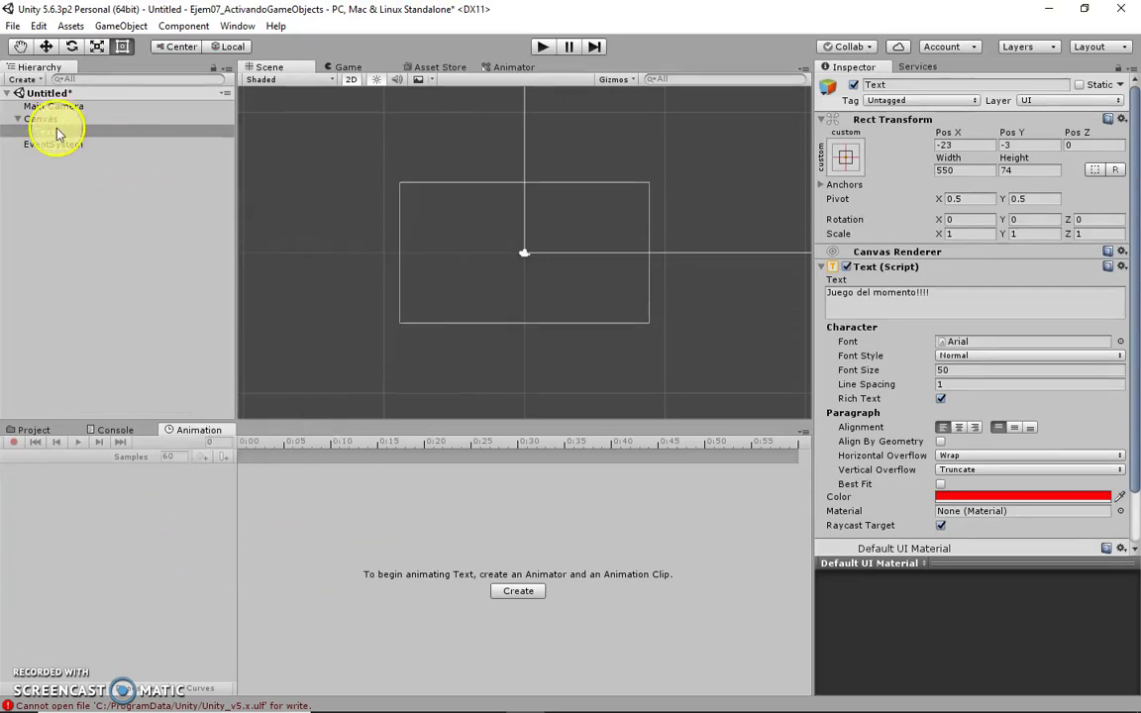
pyautogui.click(56, 130)
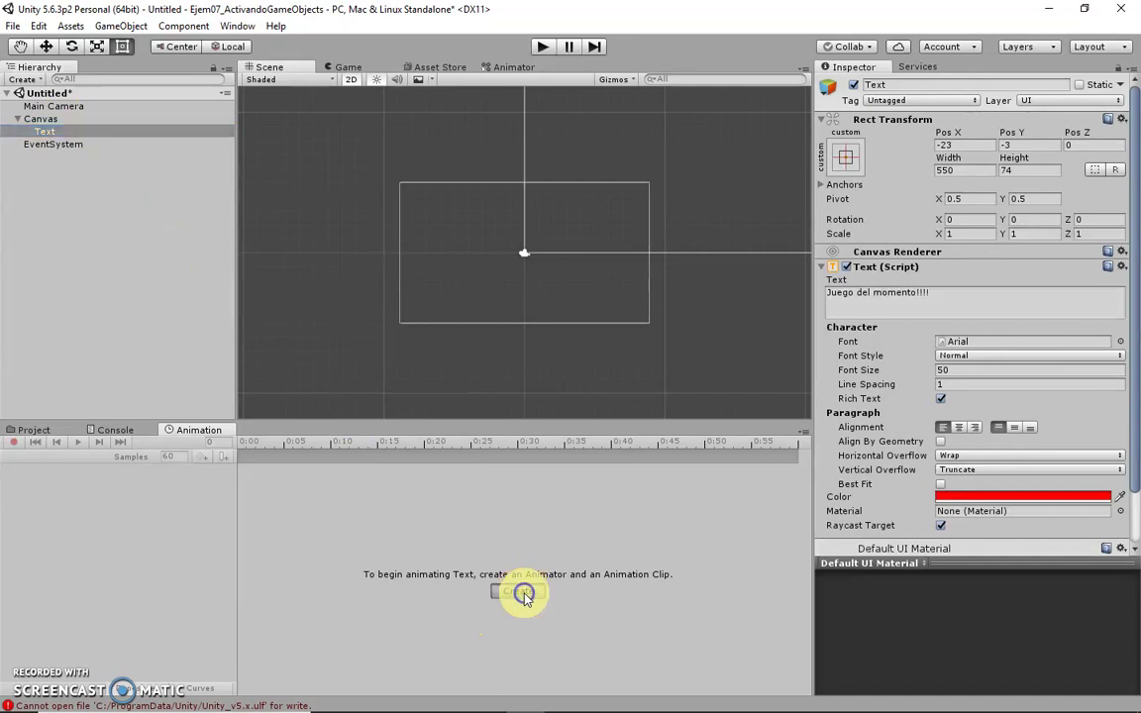
pyautogui.click(525, 594)
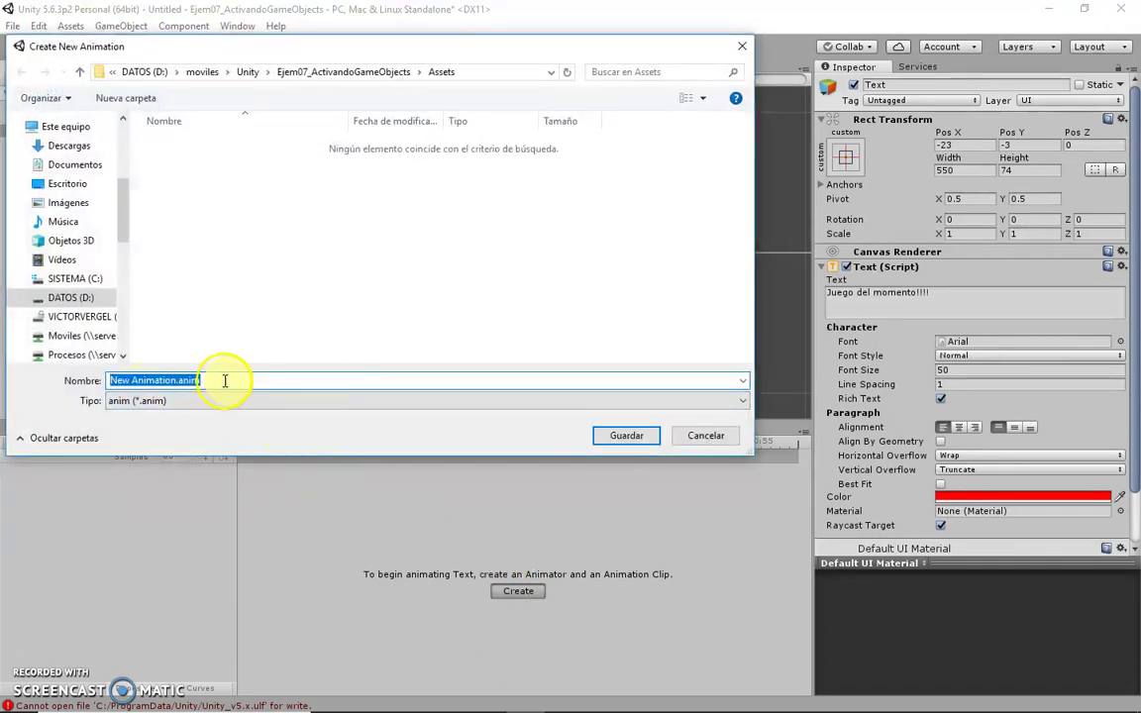
# Step: Create a new folder named animaciones in the save dialog and open it
pyautogui.click(176, 381)
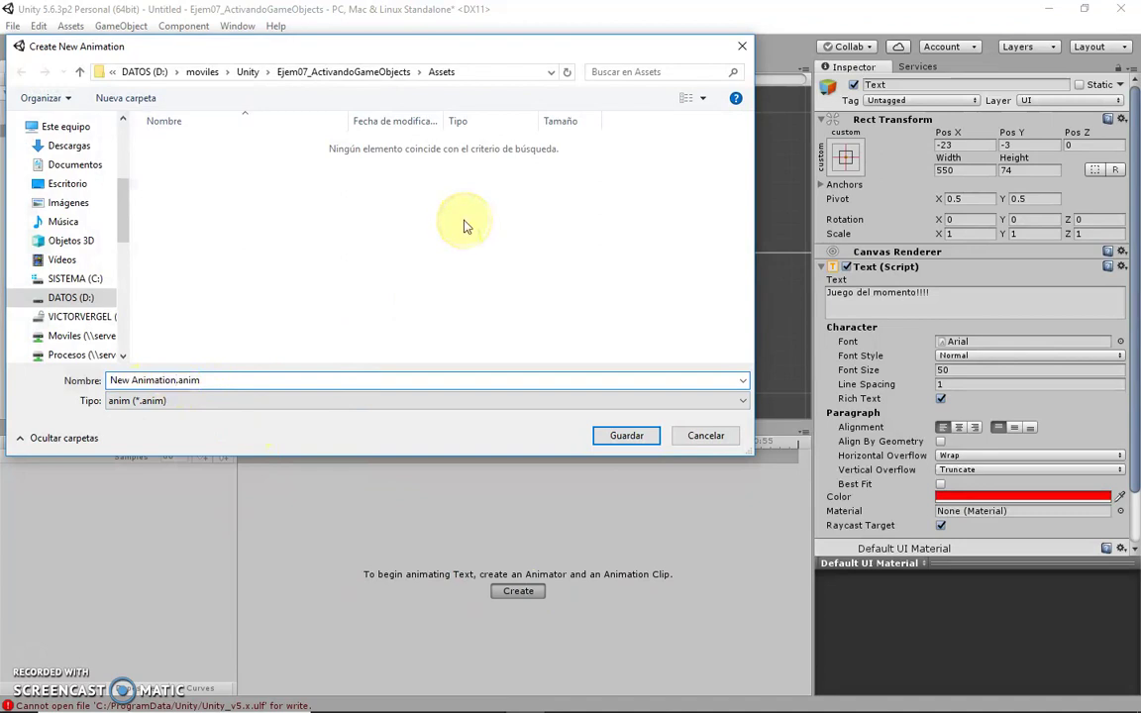
pyautogui.click(125, 98)
pyautogui.write('animaciones')
pyautogui.press('Return')
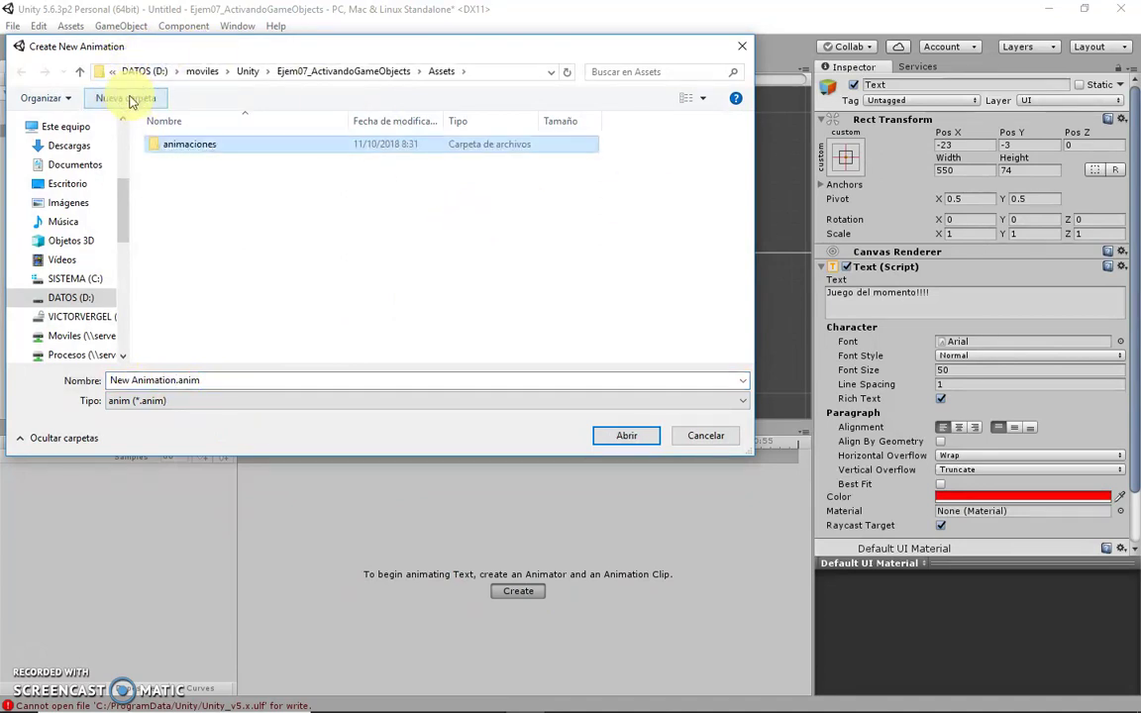
pyautogui.press('Return')
# Step: Name the clip TextoAnimado.anim and save it in the animaciones folder
pyautogui.click(174, 381)
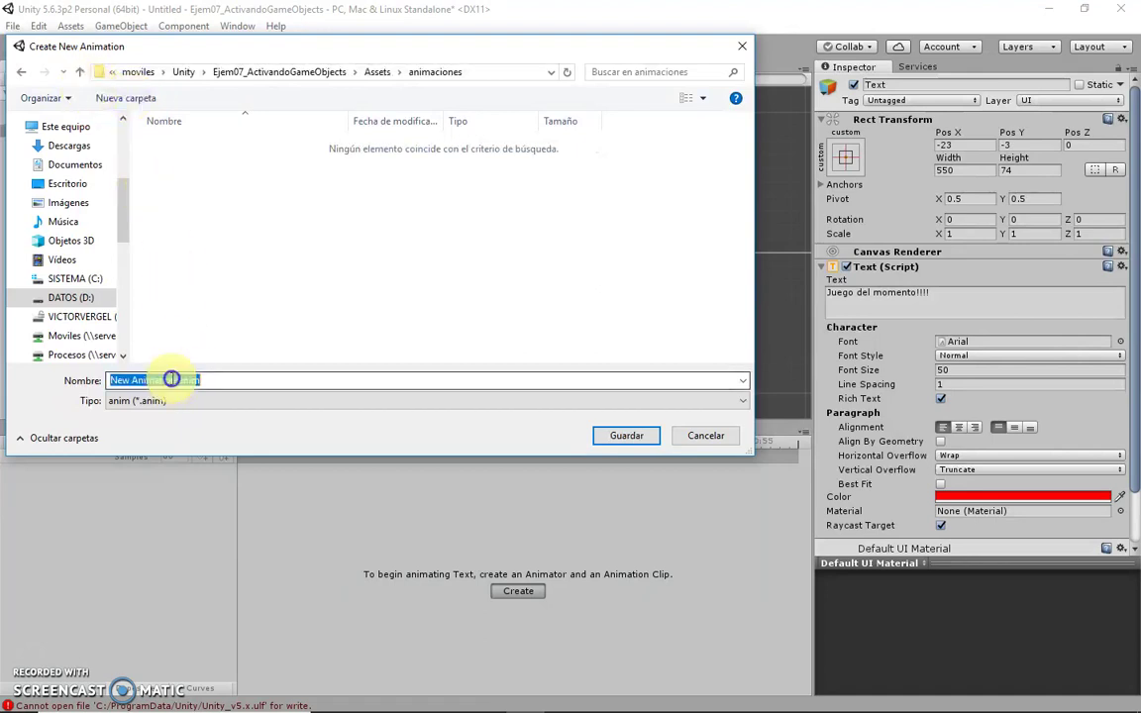
pyautogui.hotkey('shift', 'Home')
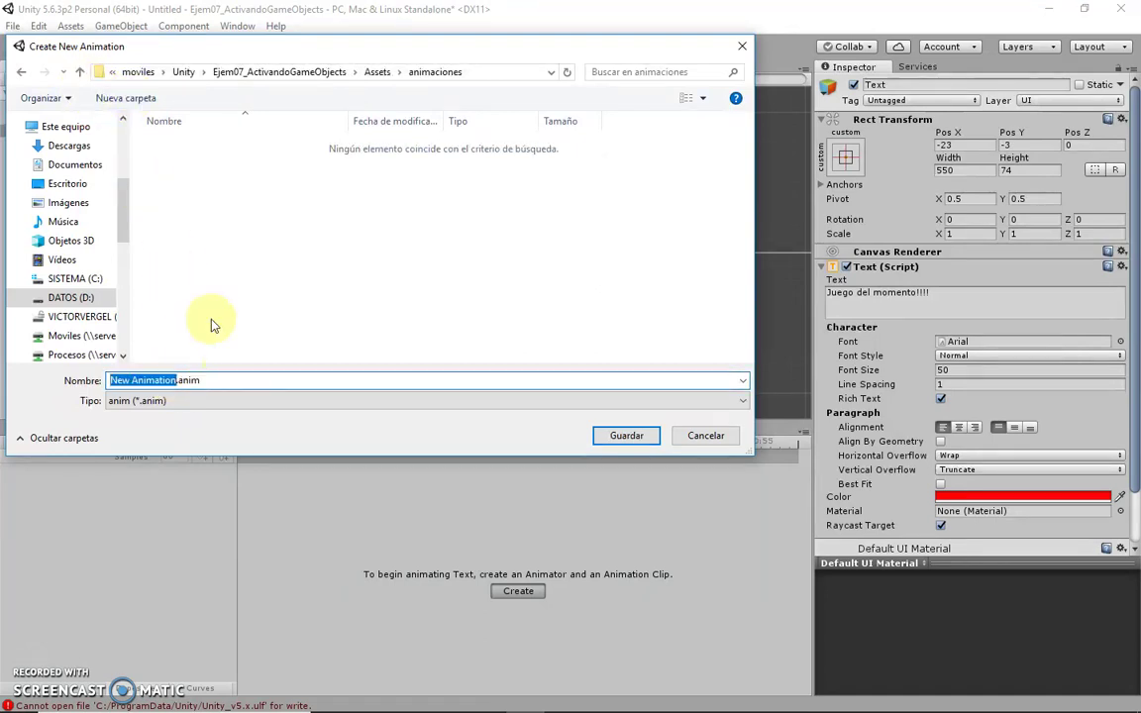
pyautogui.write('TextoA')
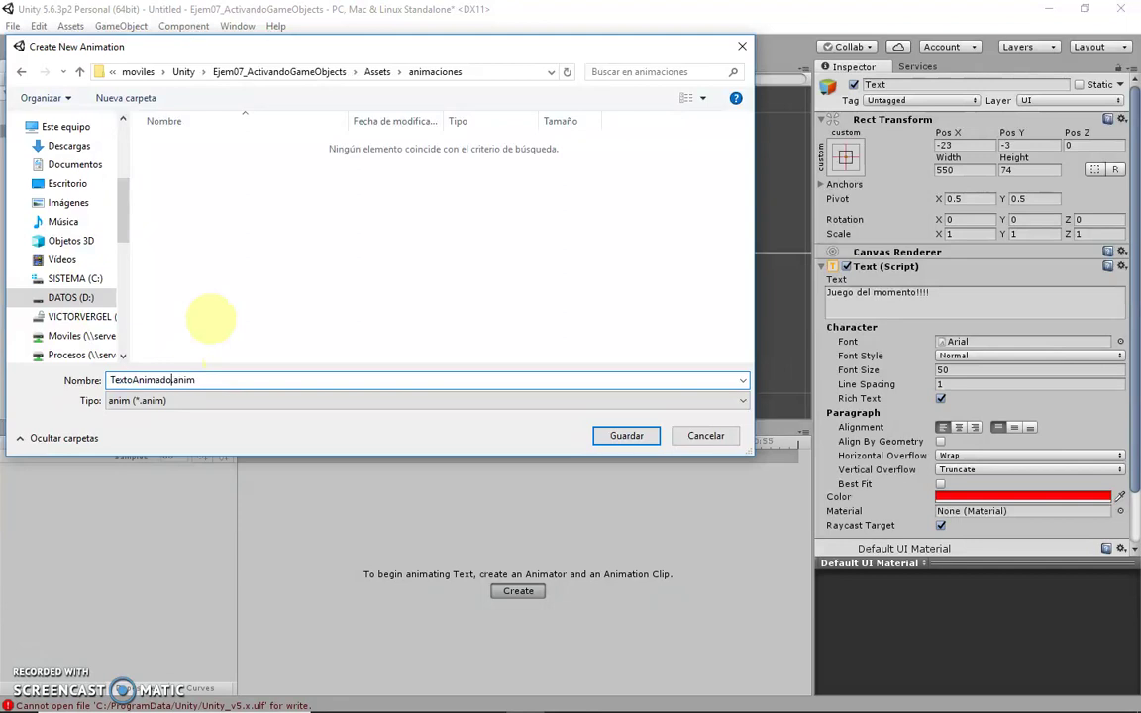
pyautogui.press('Return')
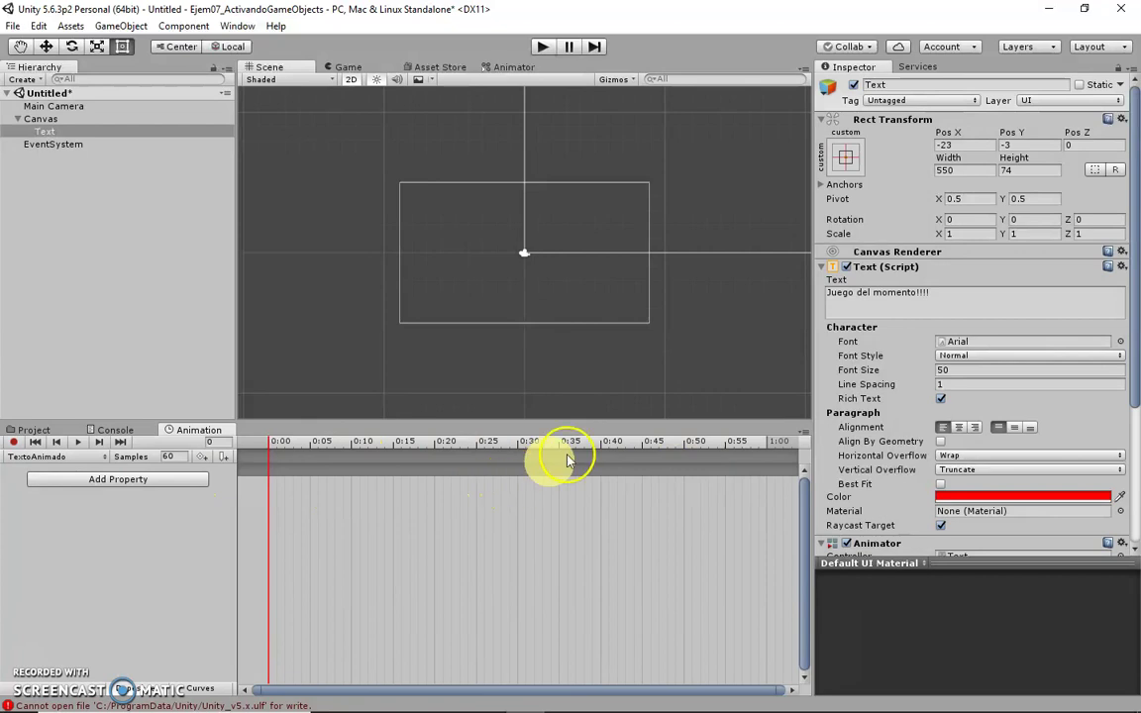
# Step: Zoom out the Scene view and toggle the red text off and on to record a Text.Enabled track
pyautogui.scroll(-2, 709, 280)
pyautogui.scroll(-3, 694, 287)
pyautogui.scroll(-2, 698, 294)
pyautogui.scroll(-2, 695, 287)
pyautogui.scroll(-1, 695, 287)
pyautogui.scroll(-1, 708, 336)
pyautogui.scroll(-2, 706, 337)
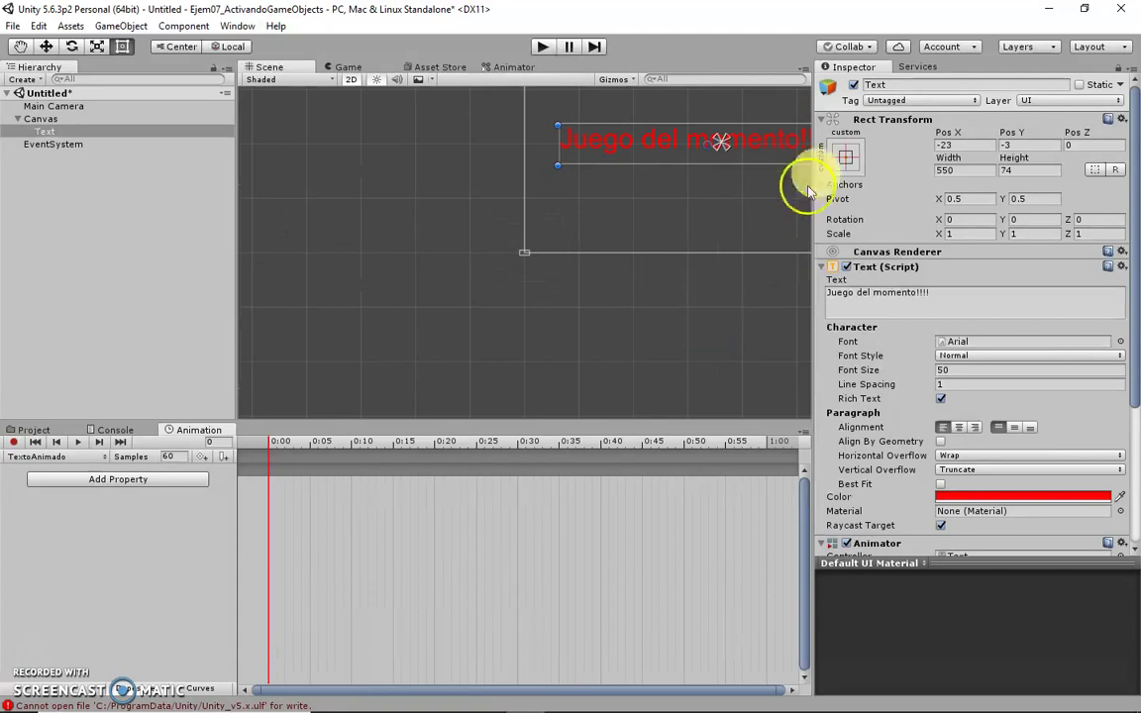
pyautogui.click(854, 93)
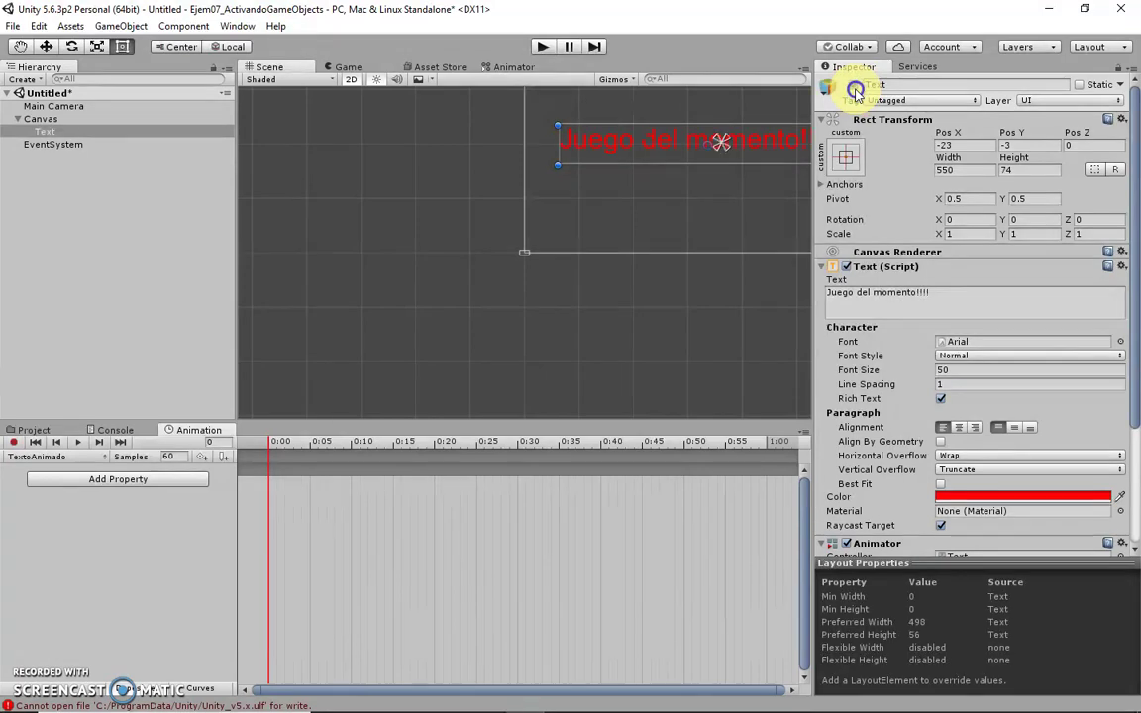
pyautogui.click(856, 93)
pyautogui.click(856, 93)
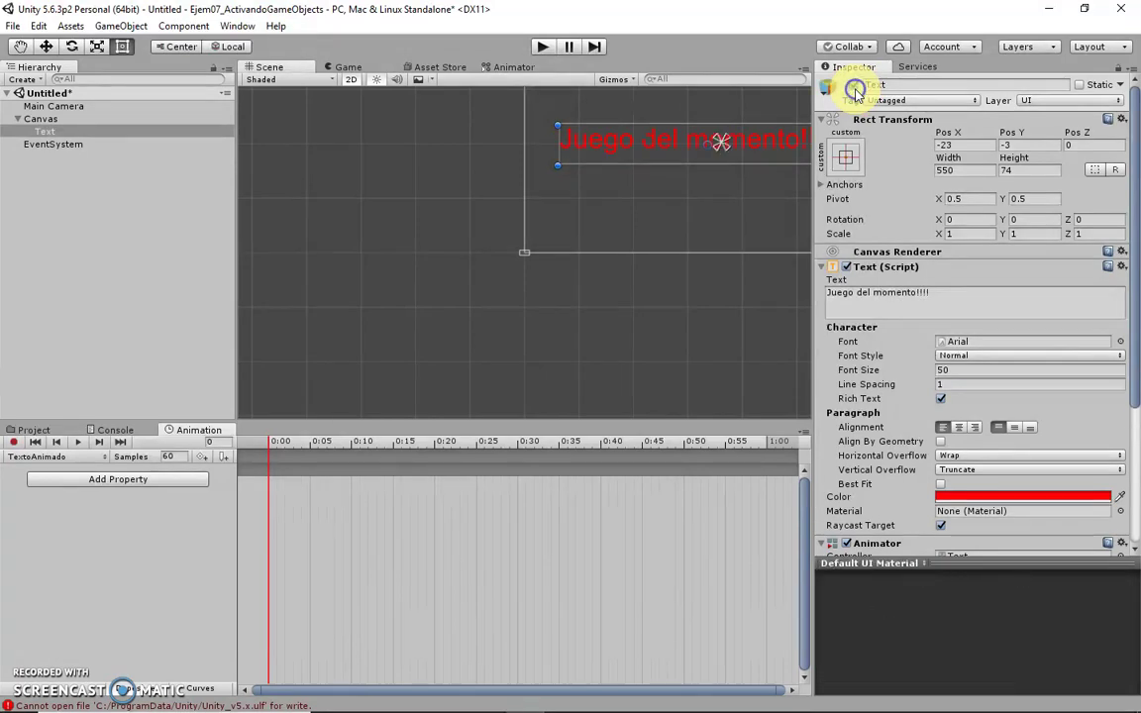
# Step: Finish keying Text.Enabled at 0:00 and 1:00 with the text visible, then enter Play mode with Ctrl+P
pyautogui.click(856, 91)
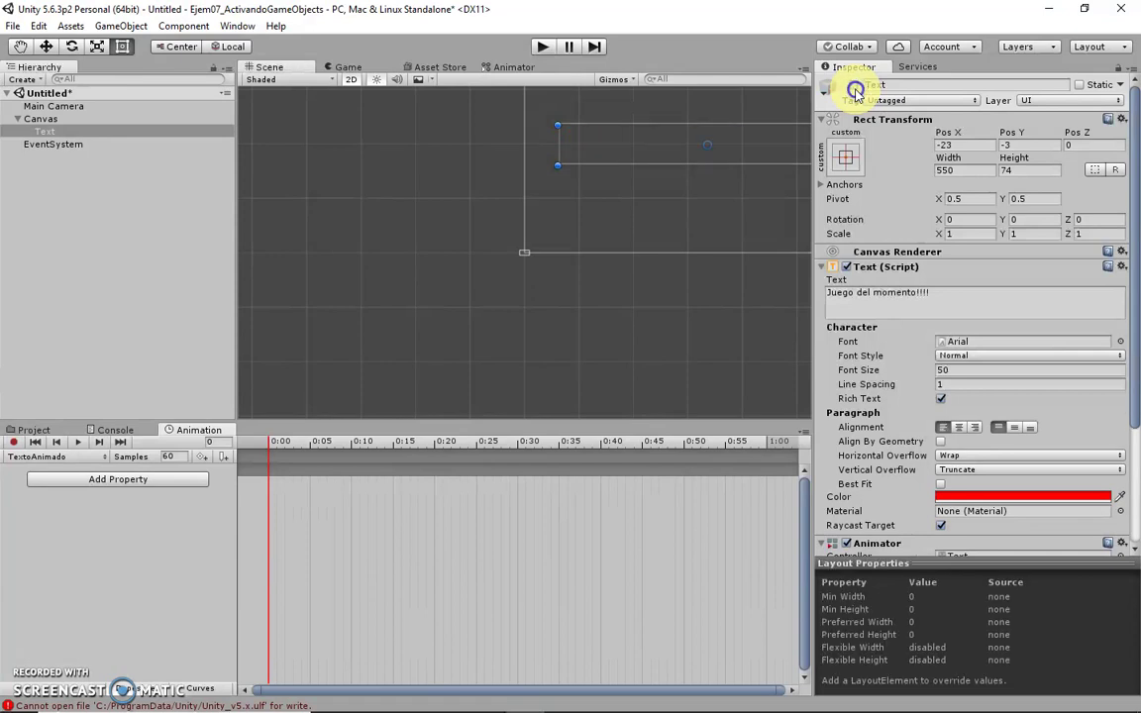
pyautogui.click(857, 92)
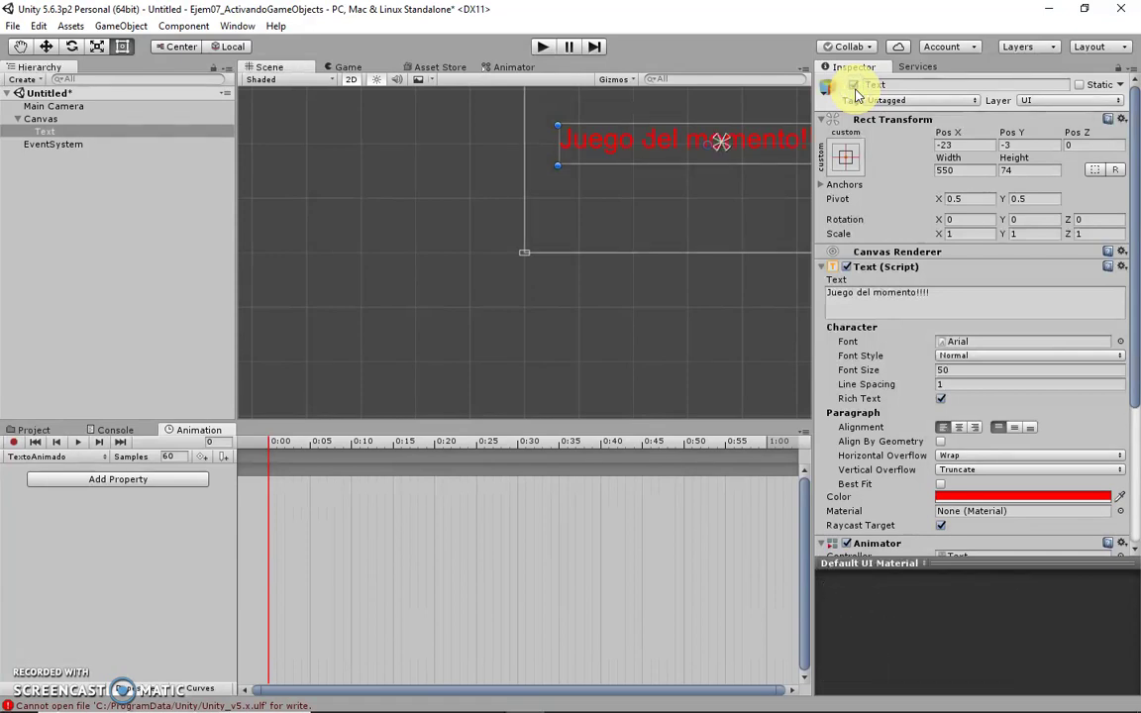
pyautogui.click(857, 93)
pyautogui.click(857, 93)
pyautogui.click(856, 92)
pyautogui.click(856, 92)
pyautogui.hotkey('ctrl', 'p')
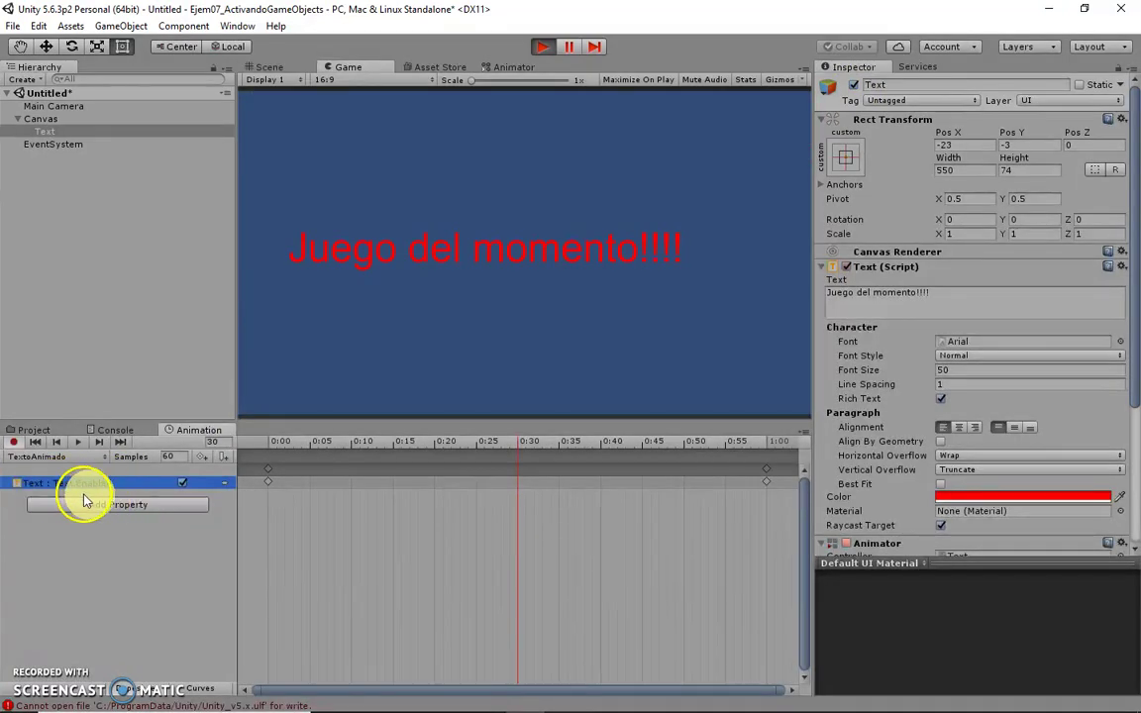
pyautogui.click(116, 510)
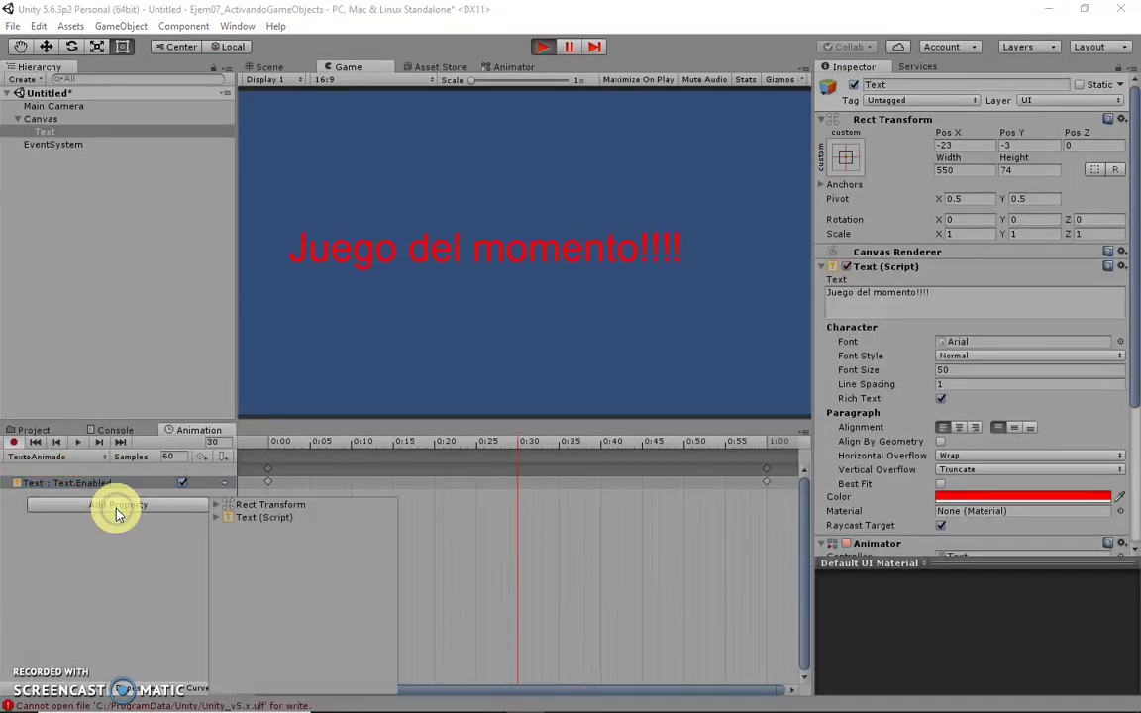
pyautogui.click(217, 517)
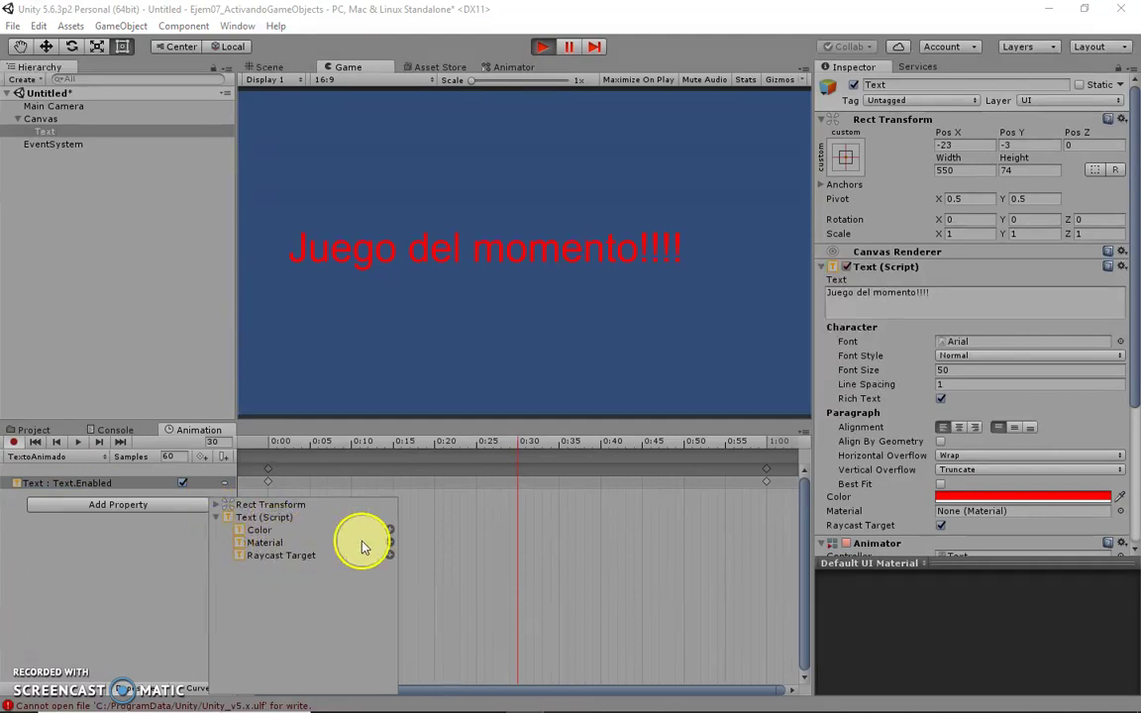
pyautogui.click(59, 535)
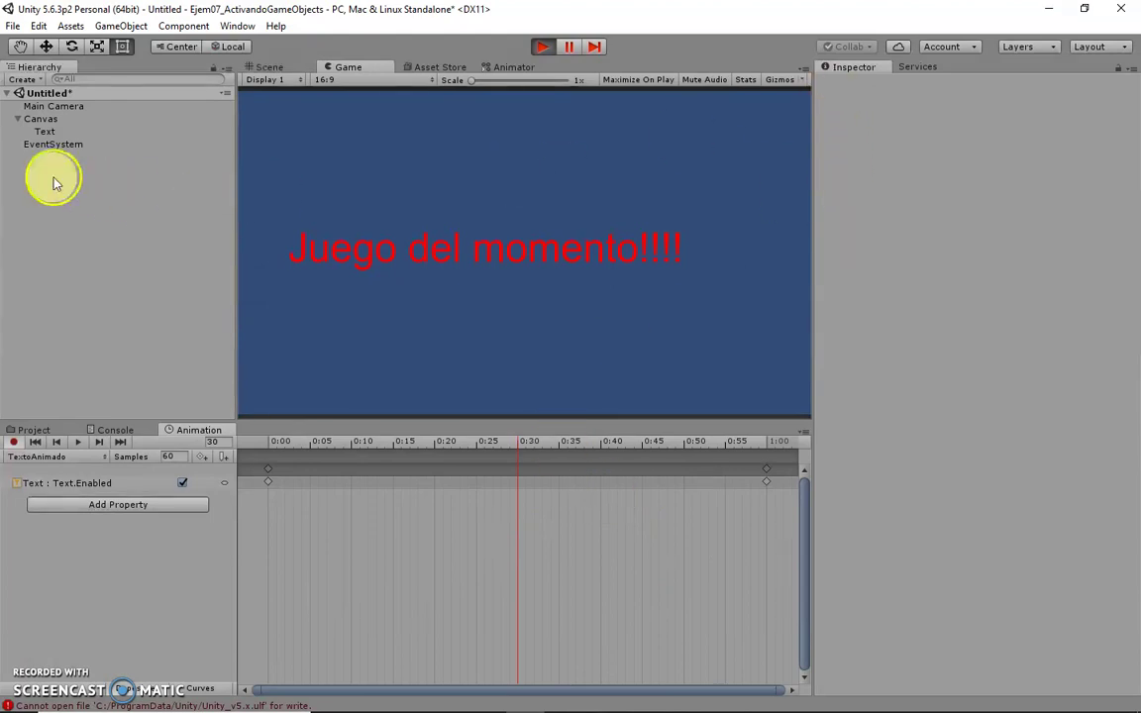
# Step: Add a keyframe at 0:30 in TextoAnimado with Text.Enabled switched off
pyautogui.click(43, 132)
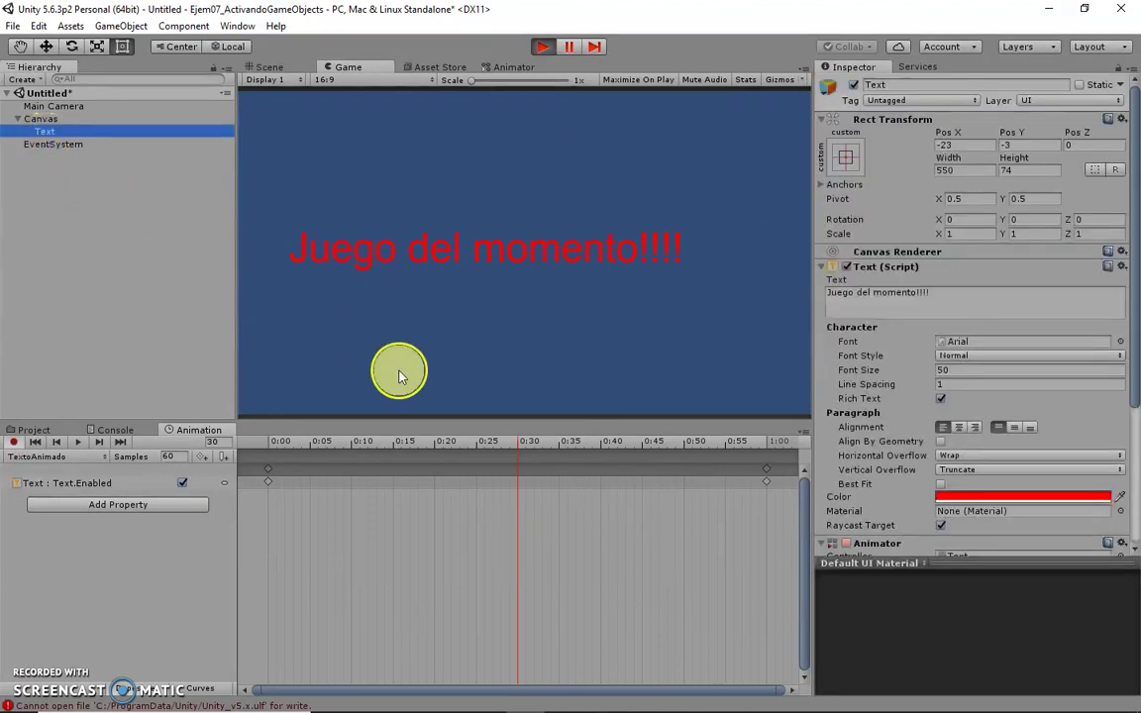
pyautogui.click(854, 85)
pyautogui.click(853, 85)
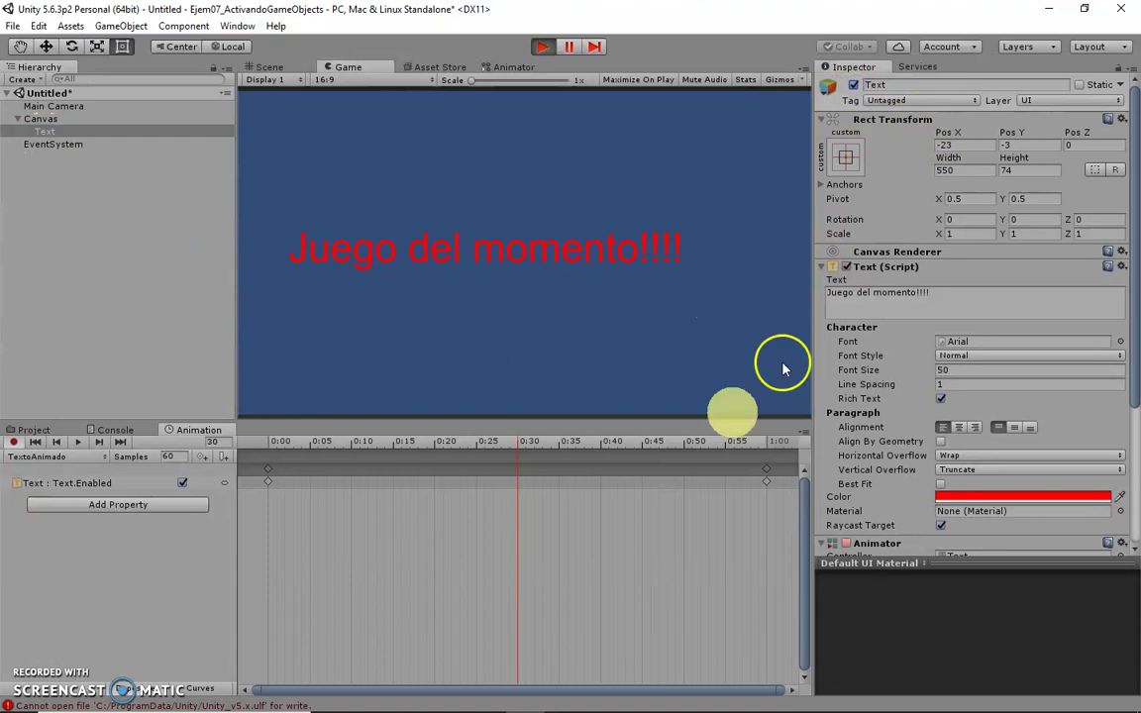
pyautogui.rightClick(517, 486)
pyautogui.click(527, 497)
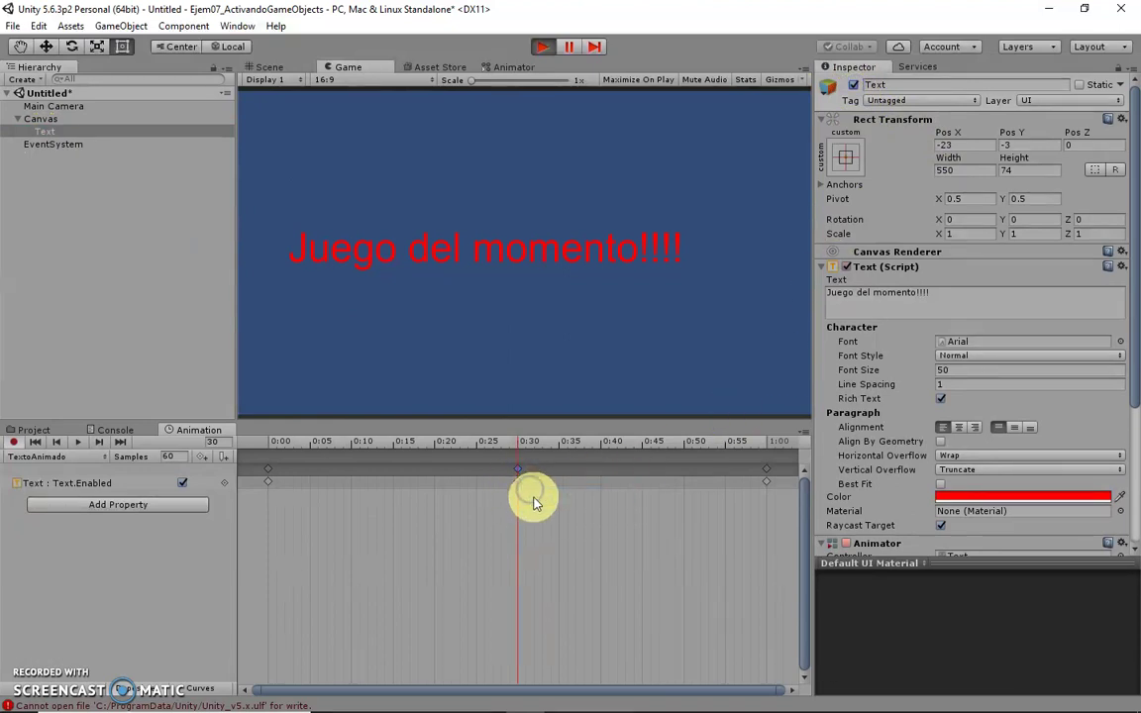
pyautogui.click(517, 485)
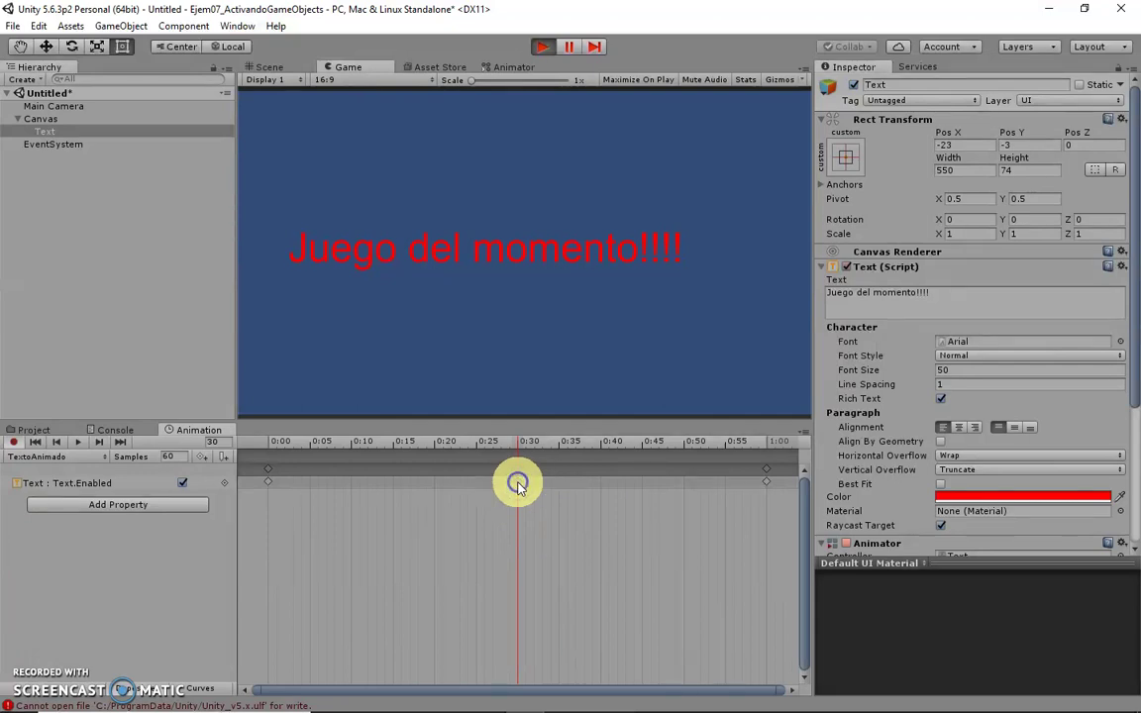
pyautogui.click(181, 482)
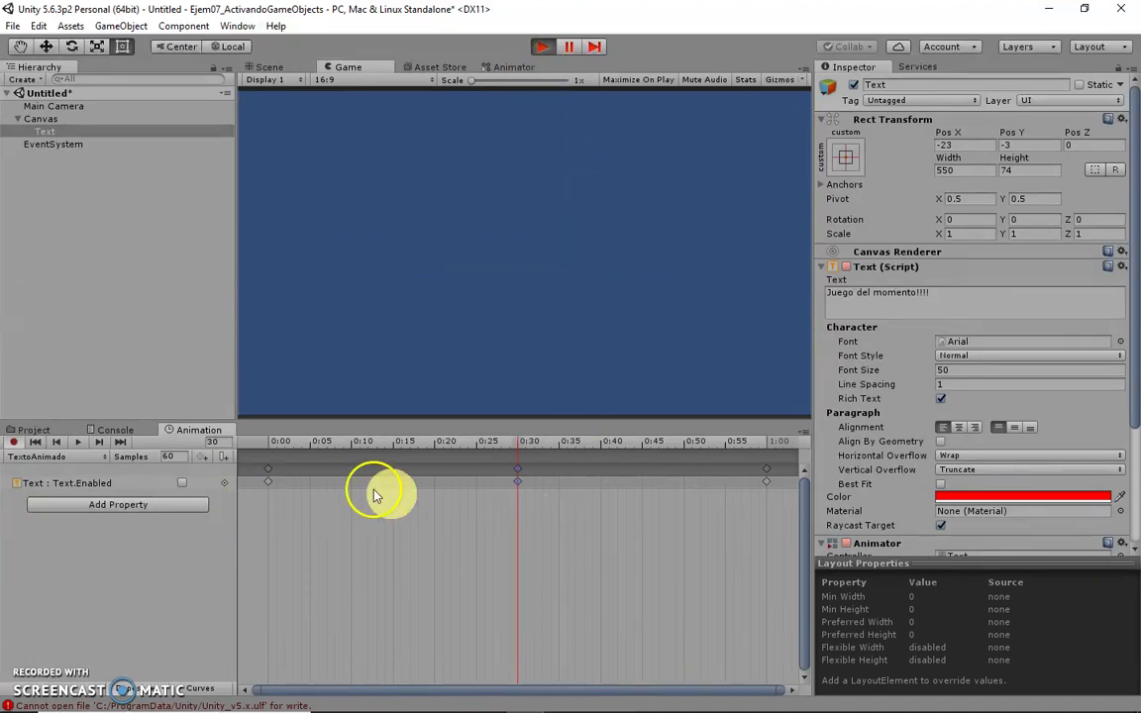
# Step: Scrub the playhead between 0:00 and 0:30 to check the text hides mid-clip
pyautogui.click(519, 447)
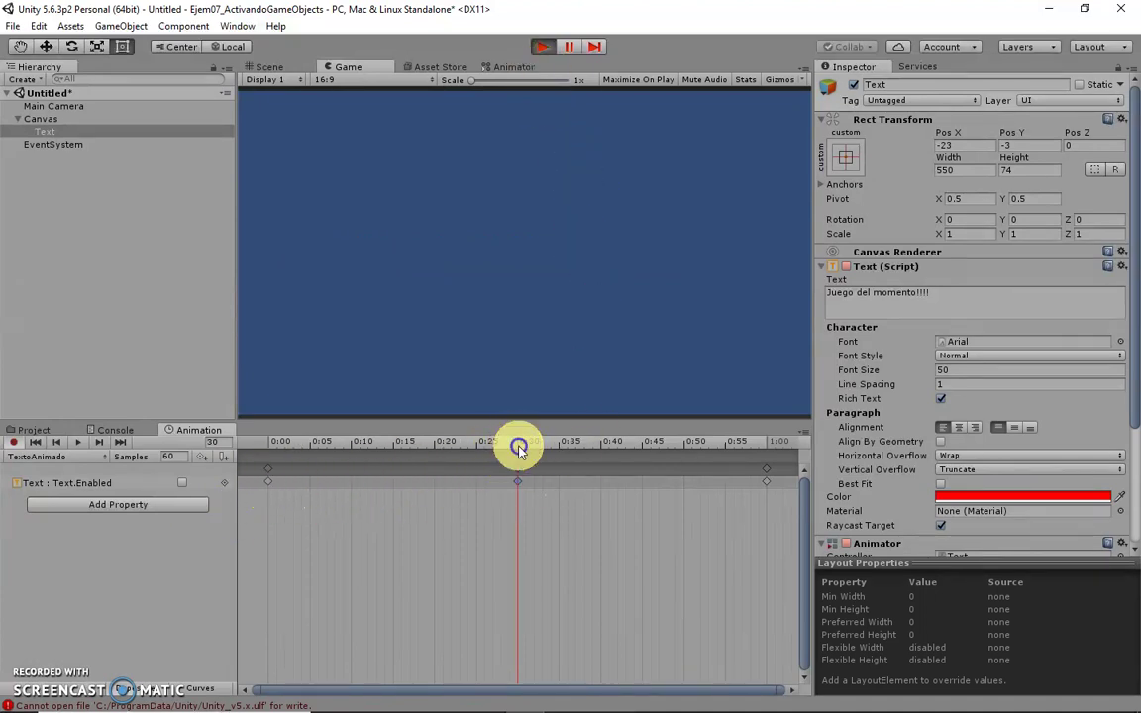
pyautogui.moveTo(519, 447); pyautogui.dragTo(267, 445)
pyautogui.moveTo(268, 448); pyautogui.dragTo(768, 448)
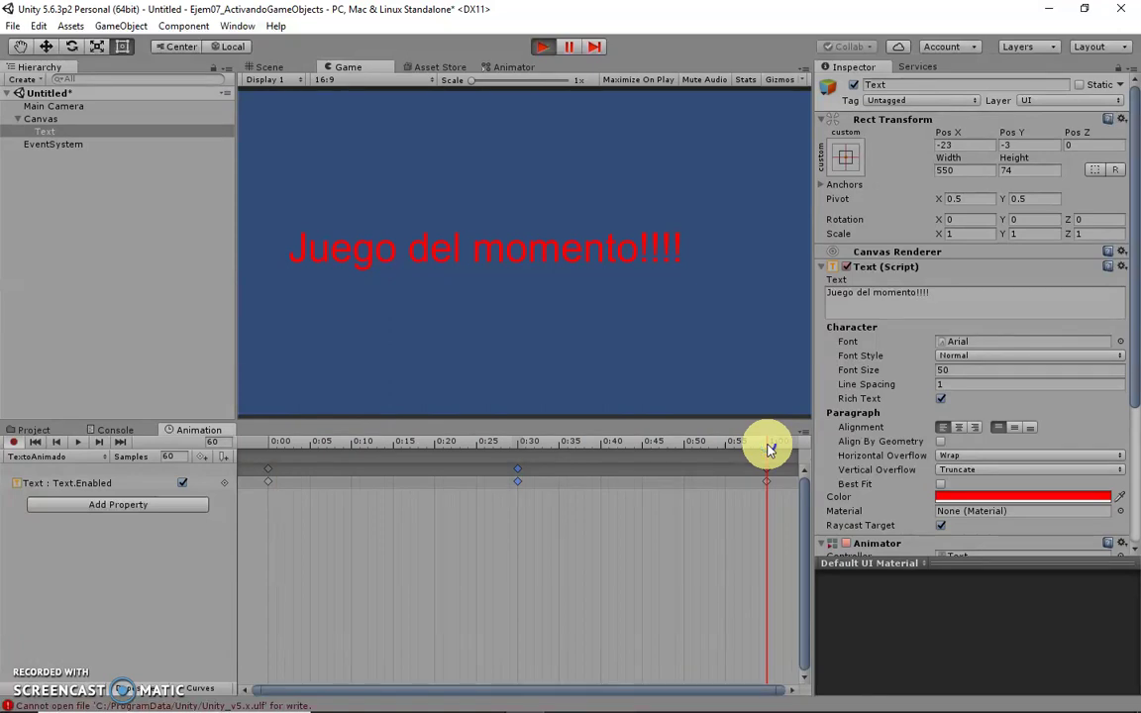
# Step: Test-run the game once more, then move the TextoAnimado state beside Entry in the Animator graph
pyautogui.click(546, 47)
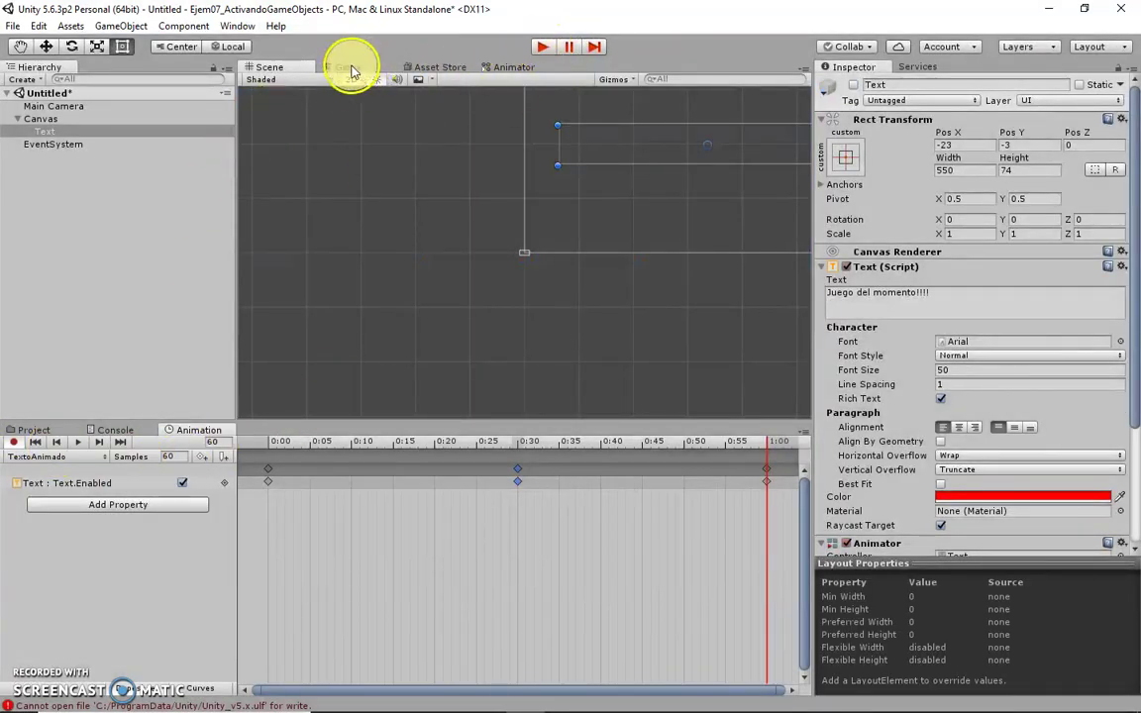
pyautogui.click(545, 47)
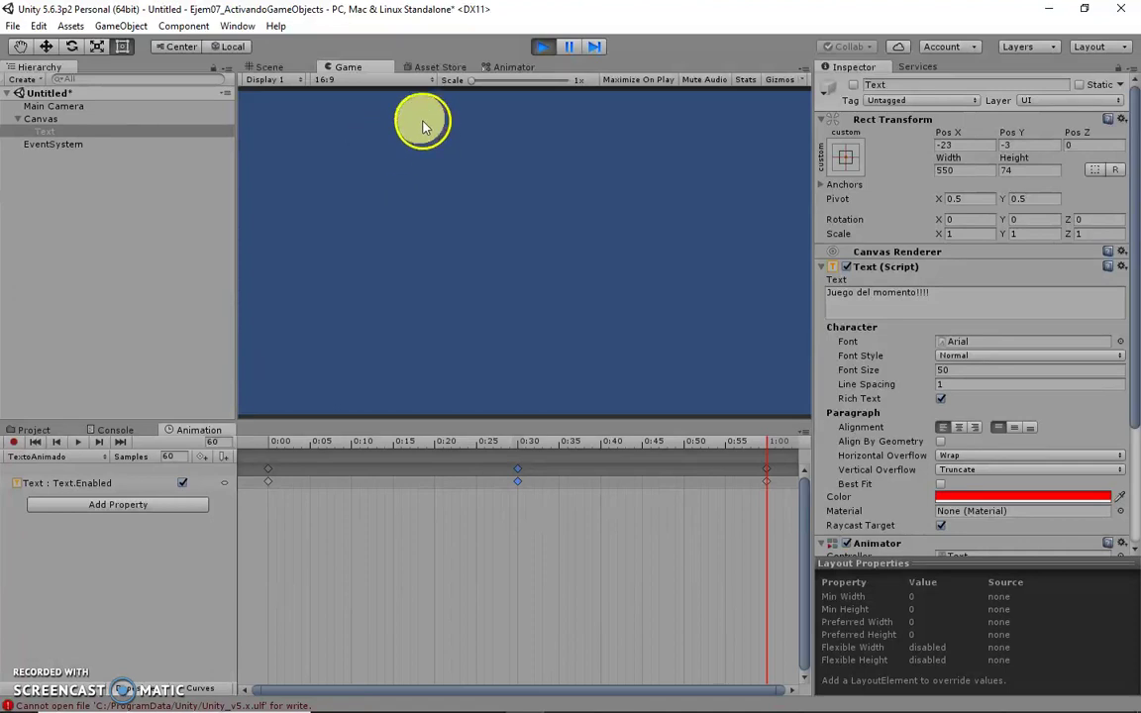
pyautogui.click(69, 482)
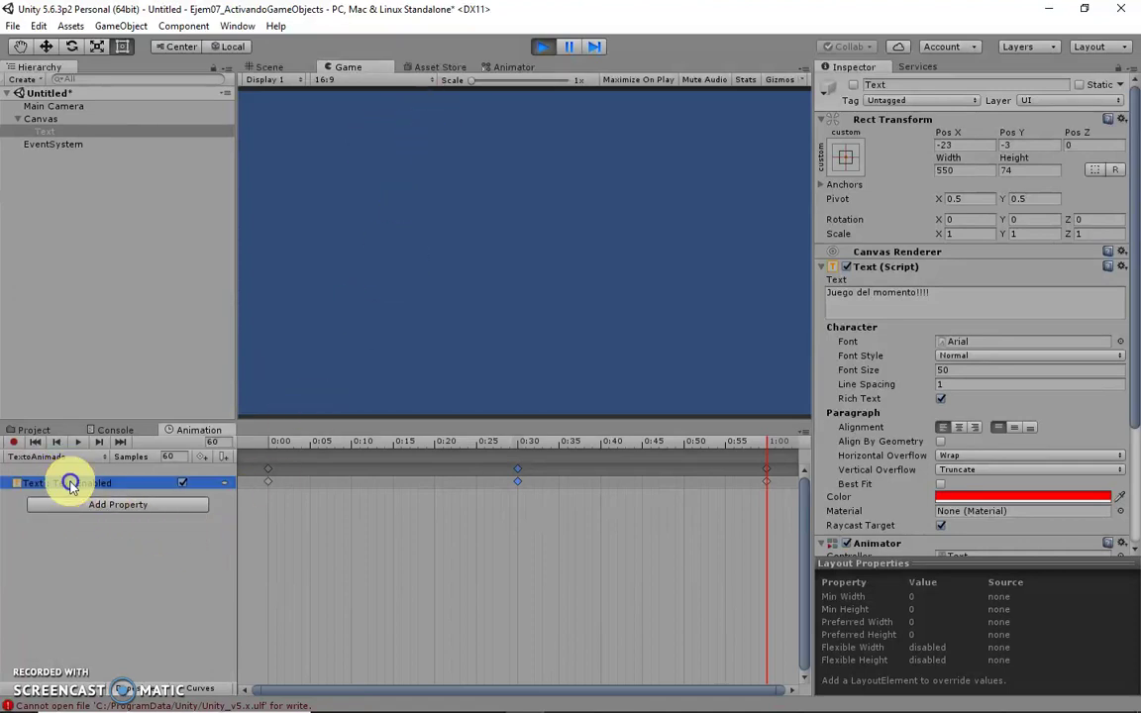
pyautogui.click(548, 51)
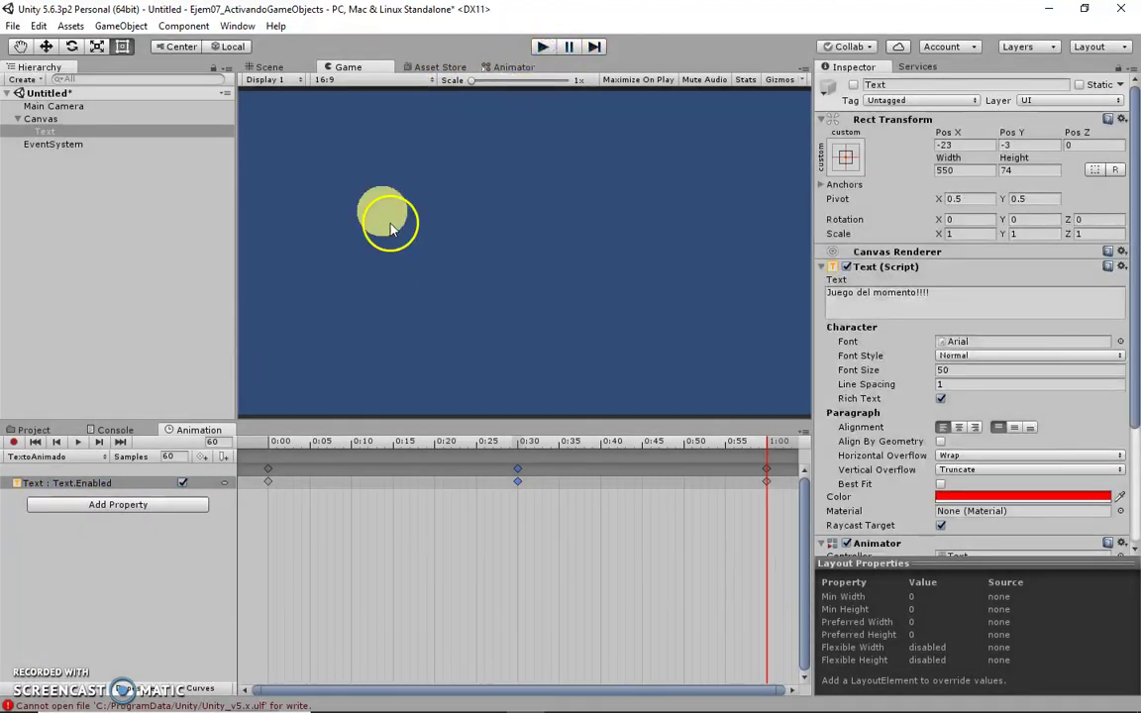
pyautogui.click(183, 436)
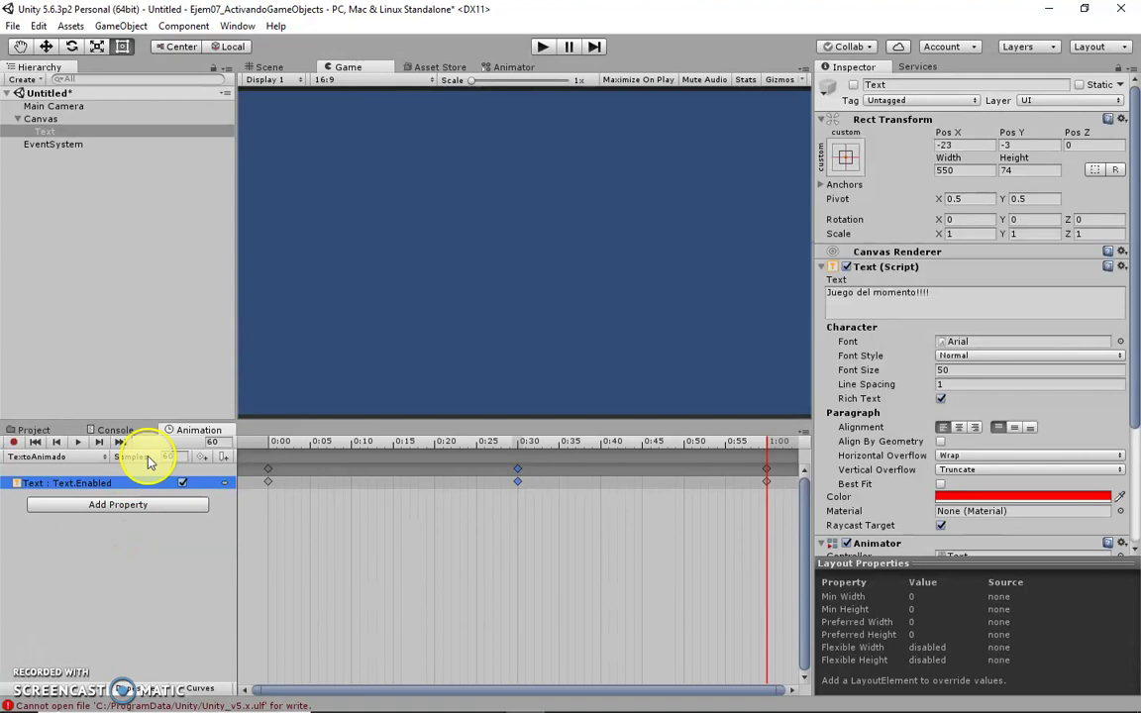
pyautogui.click(509, 67)
pyautogui.moveTo(611, 111); pyautogui.dragTo(668, 196)
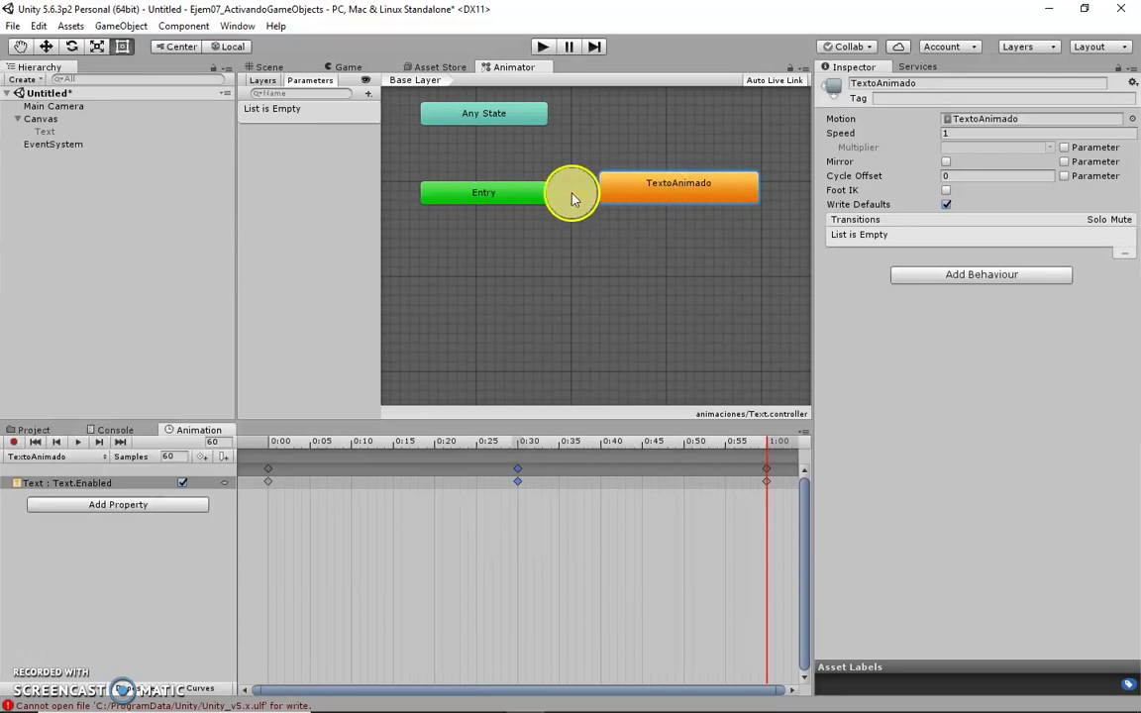
# Step: Turn on Loop Time for the TextoAnimado clip and play the game to watch the text blink
pyautogui.doubleClick(644, 186)
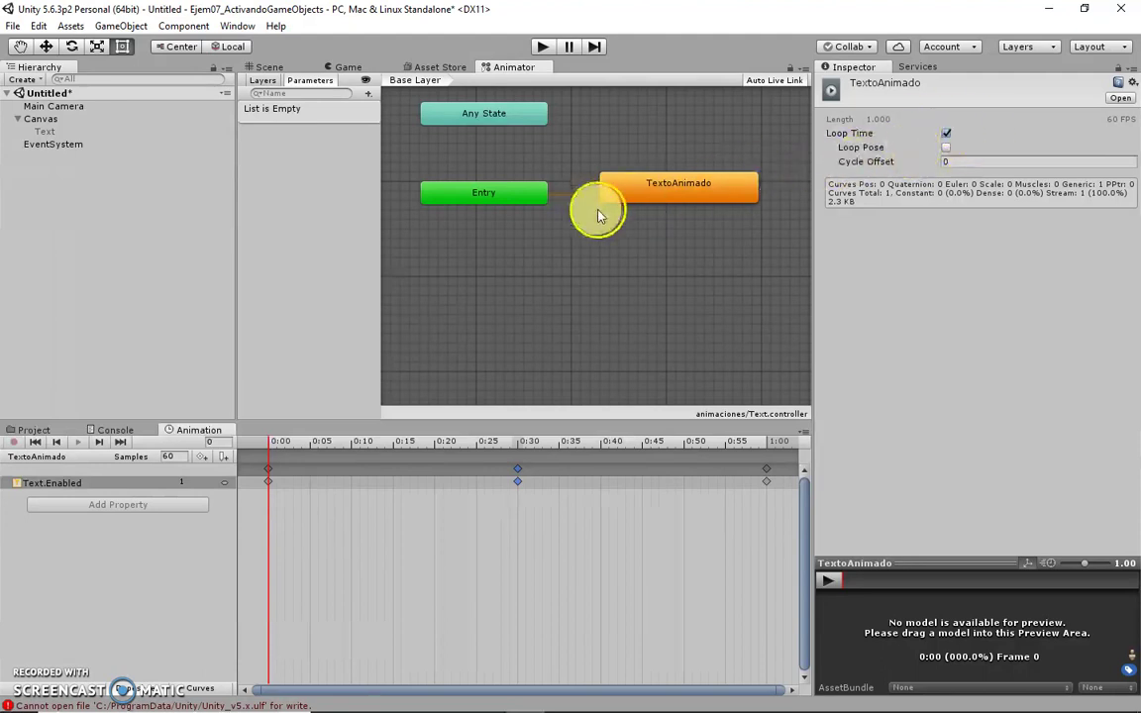
pyautogui.click(946, 132)
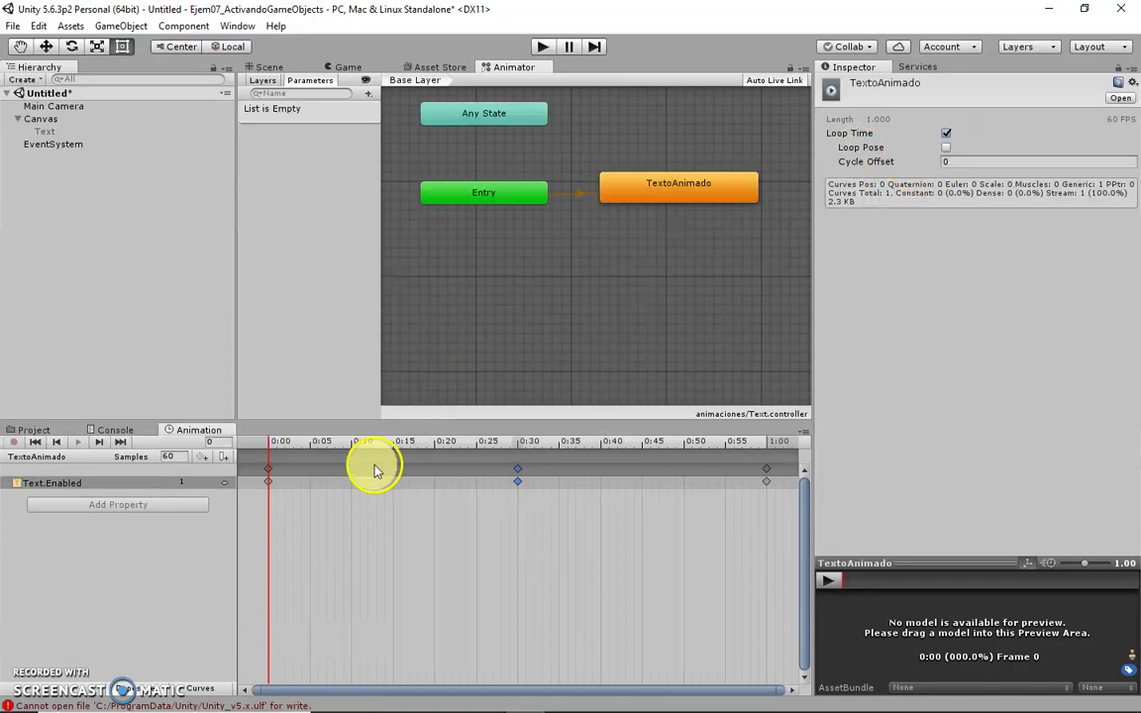
pyautogui.click(544, 47)
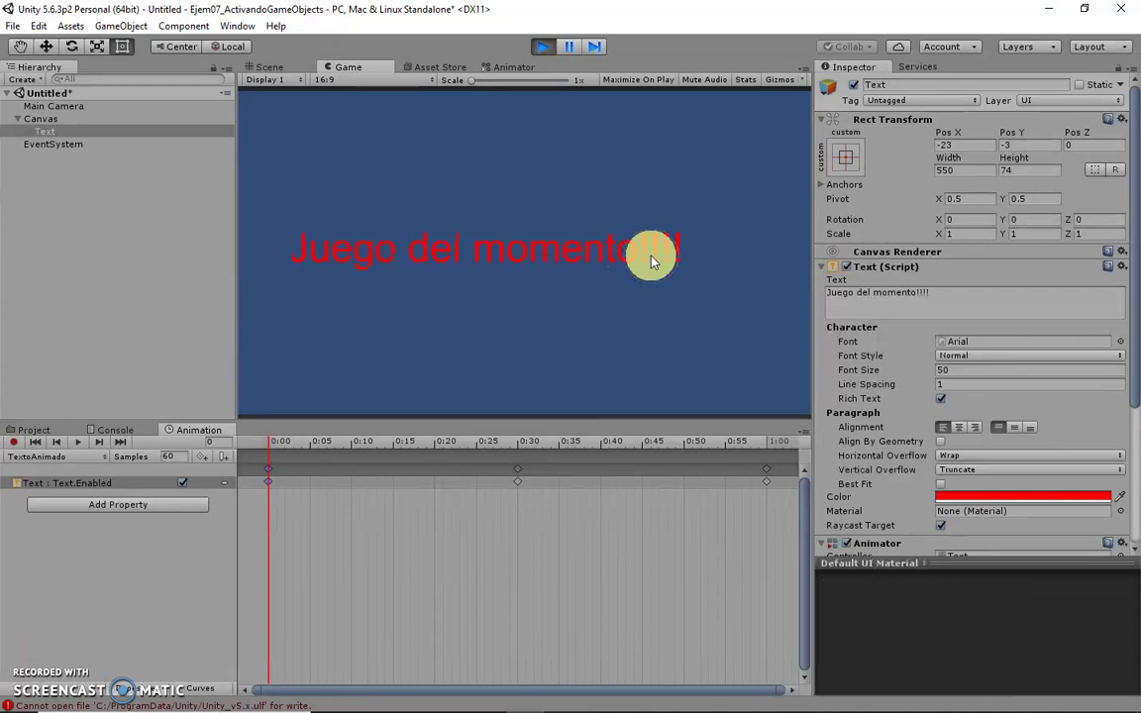
# Step: Exit Play mode after watching the red 'Juego del momento!!!!' text blink
pyautogui.scroll(-5, 993, 407)
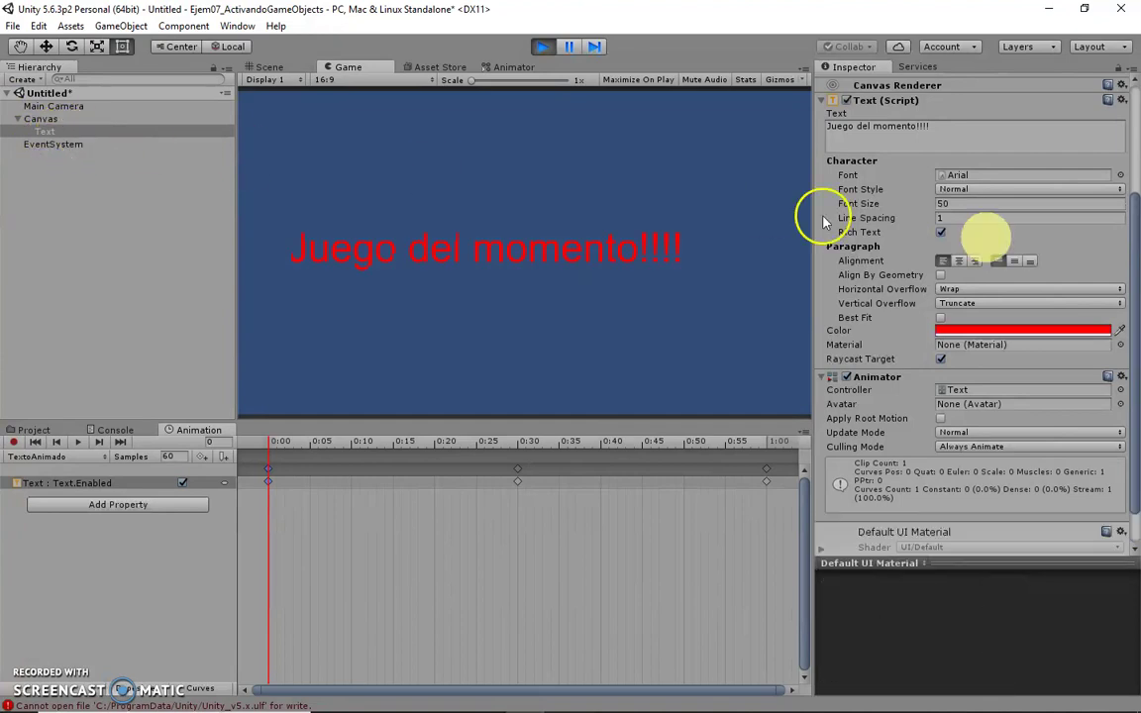
pyautogui.scroll(4, 1069, 266)
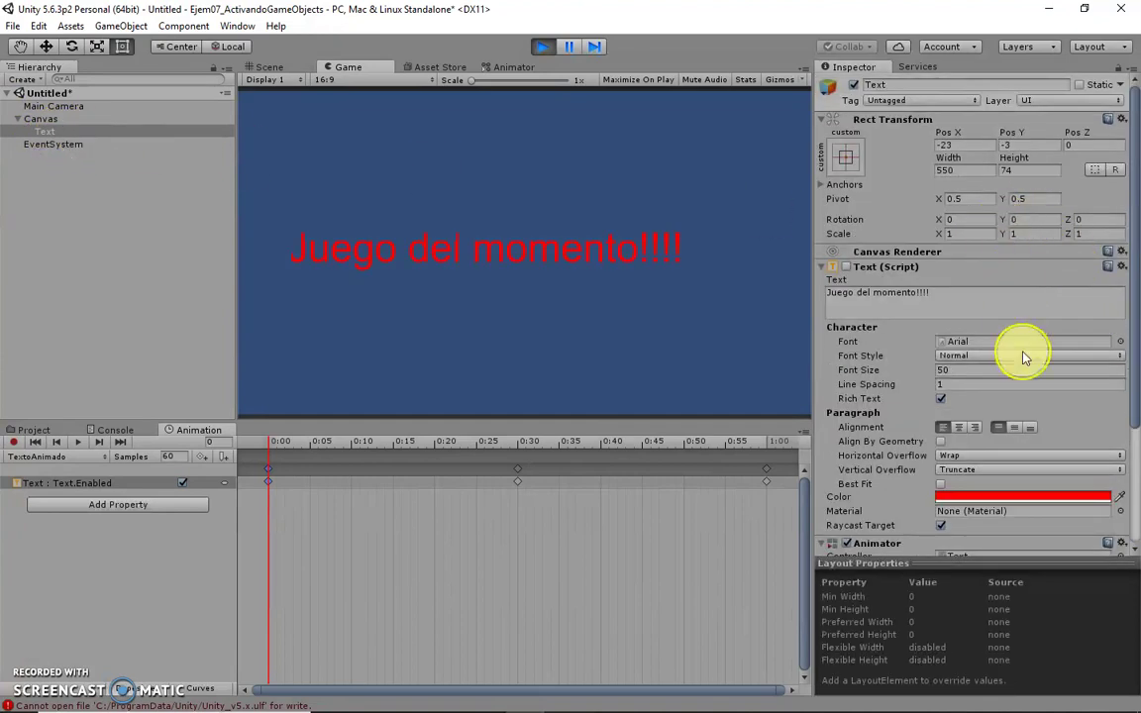
pyautogui.click(541, 50)
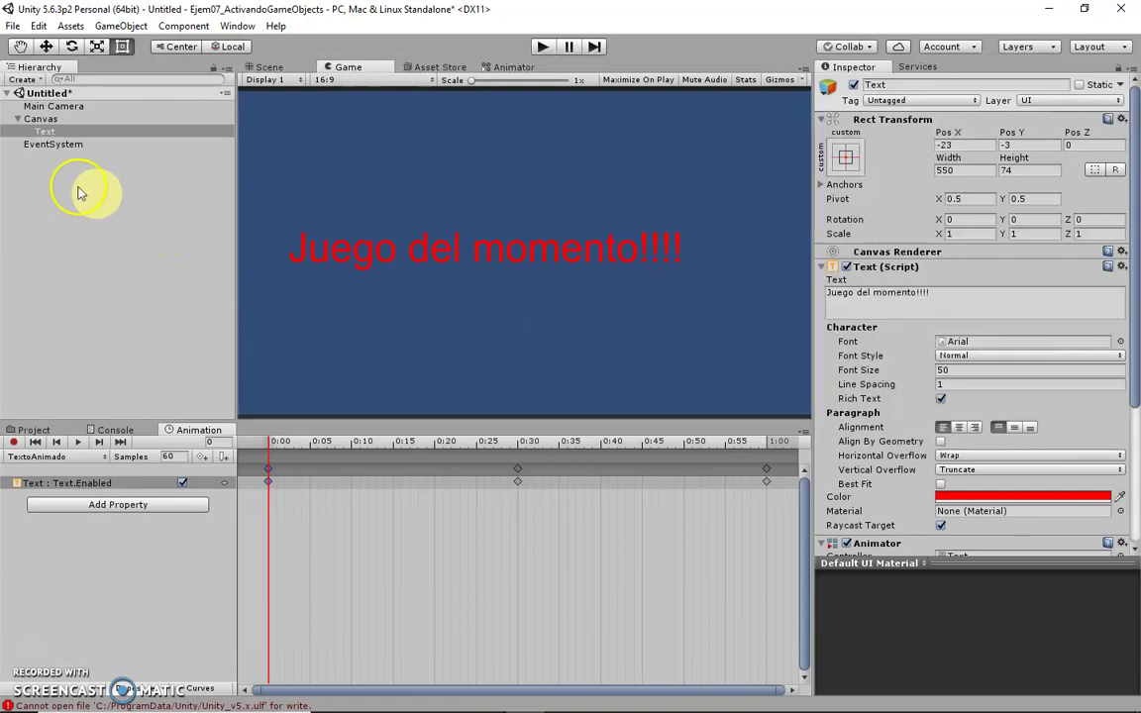
# Step: Remove the empty object that was created nested under Text
pyautogui.rightClick(39, 175)
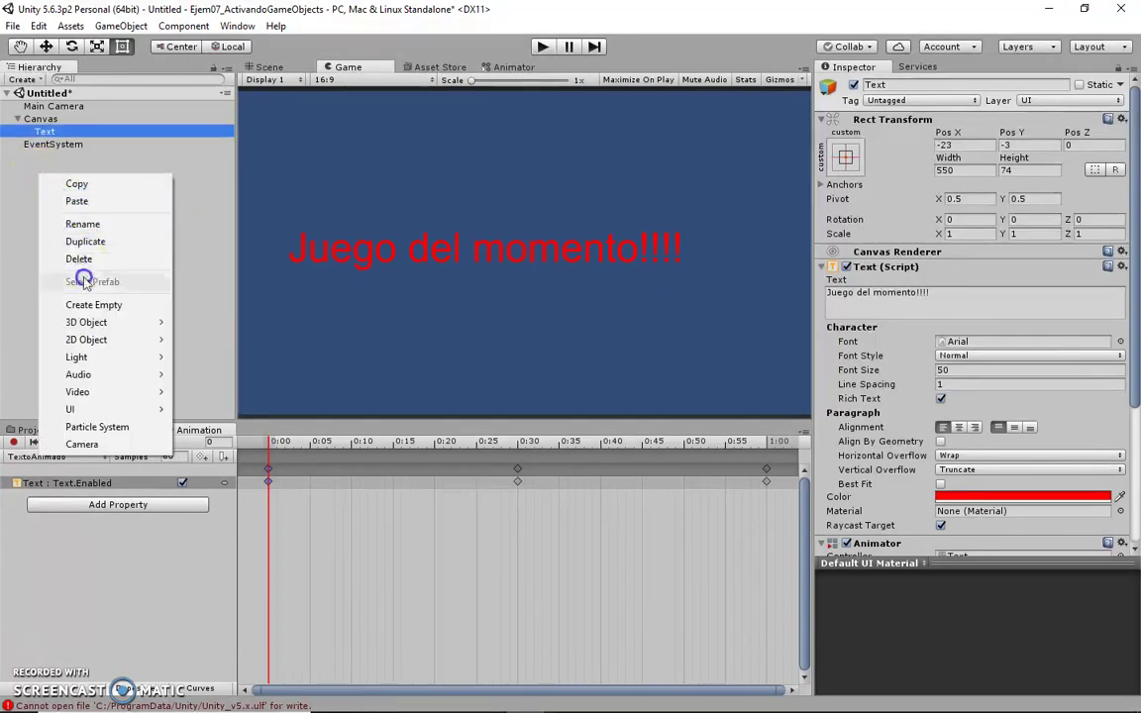
pyautogui.click(102, 307)
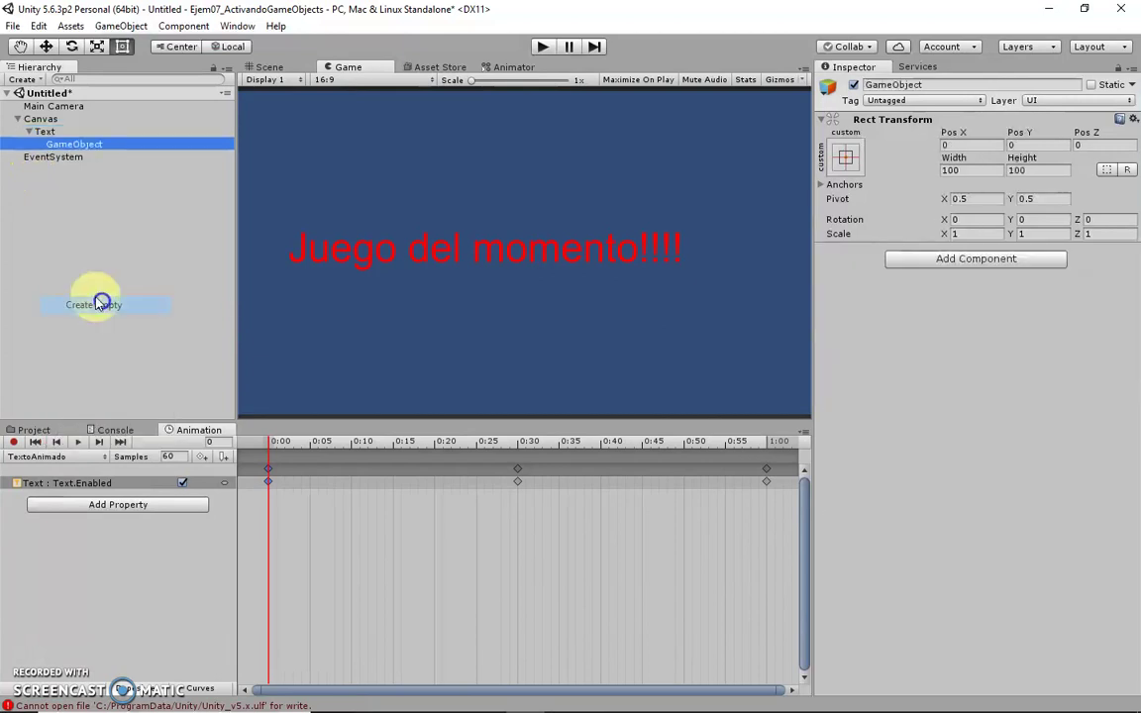
pyautogui.moveTo(62, 195); pyautogui.dragTo(46, 178)
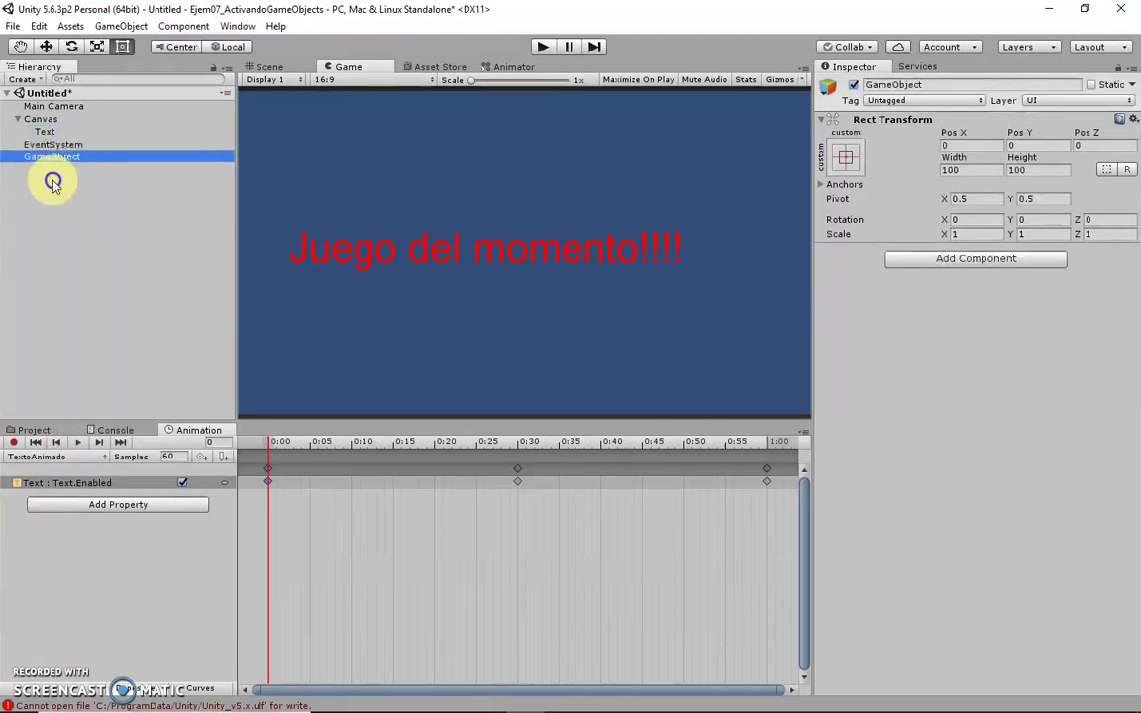
pyautogui.press('Delete')
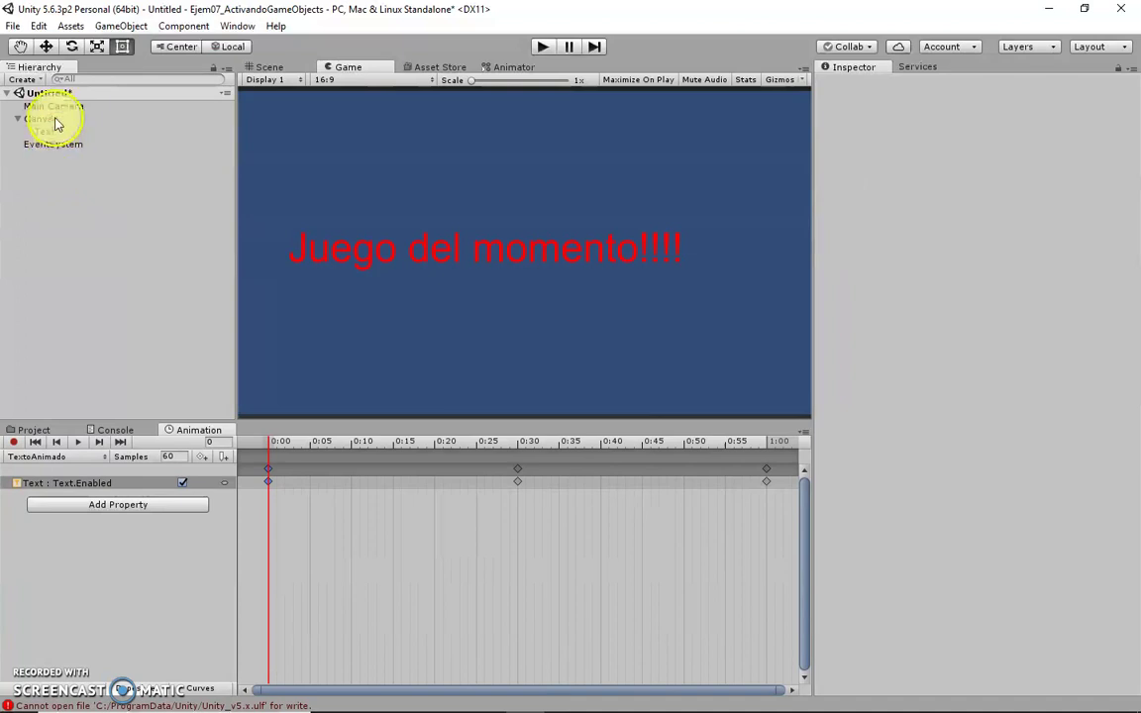
pyautogui.click(46, 92)
# Step: Create an empty object at the scene root and name it GameController
pyautogui.rightClick(49, 204)
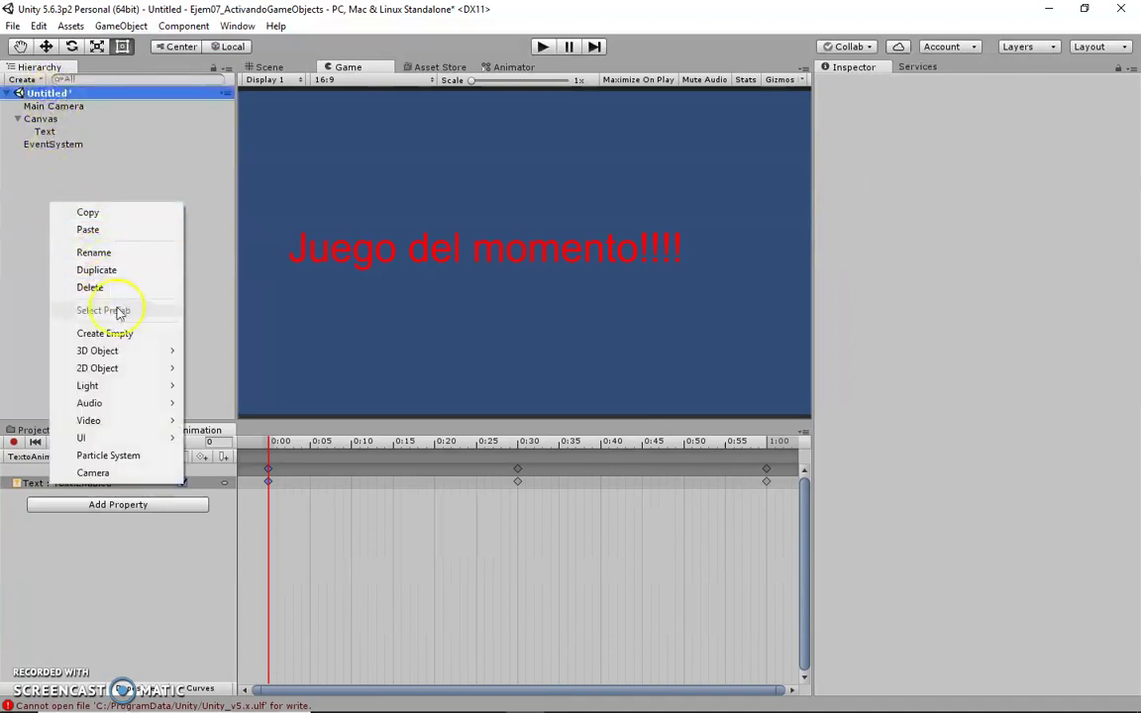
pyautogui.click(124, 333)
pyautogui.click(86, 158)
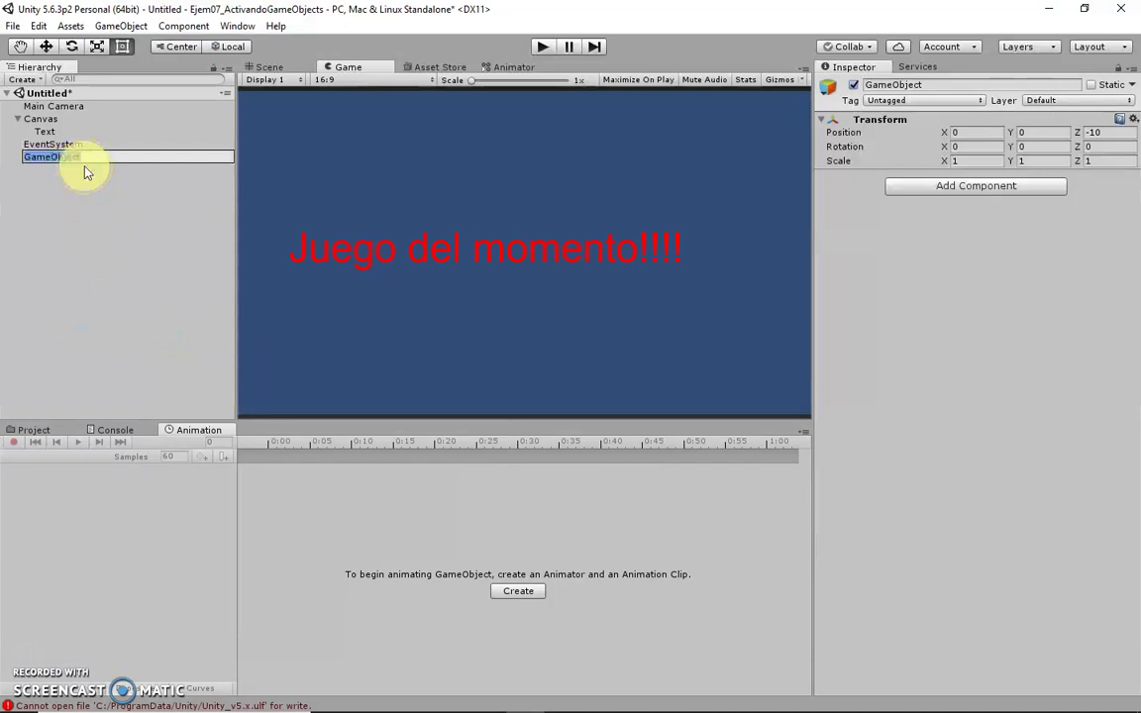
pyautogui.write('GameCont')
pyautogui.write('roller')
pyautogui.press('Return')
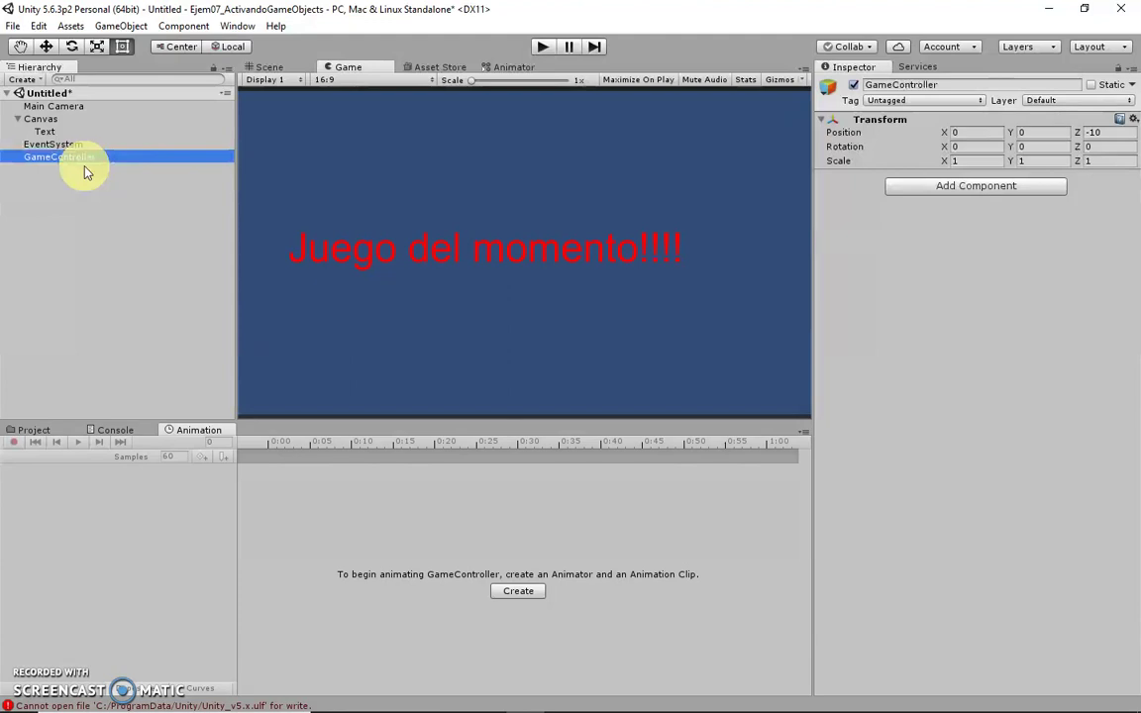
pyautogui.rightClick(81, 162)
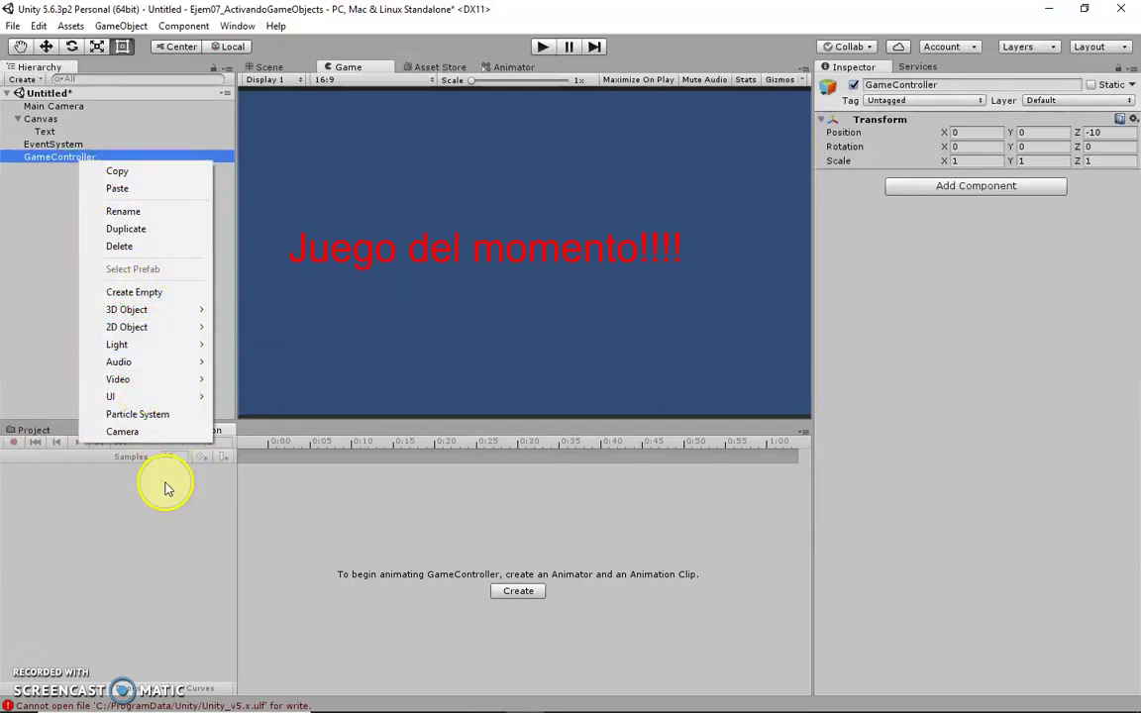
# Step: Create a new folder named 'scripts' inside Assets
pyautogui.click(40, 428)
pyautogui.click(36, 429)
pyautogui.click(261, 527)
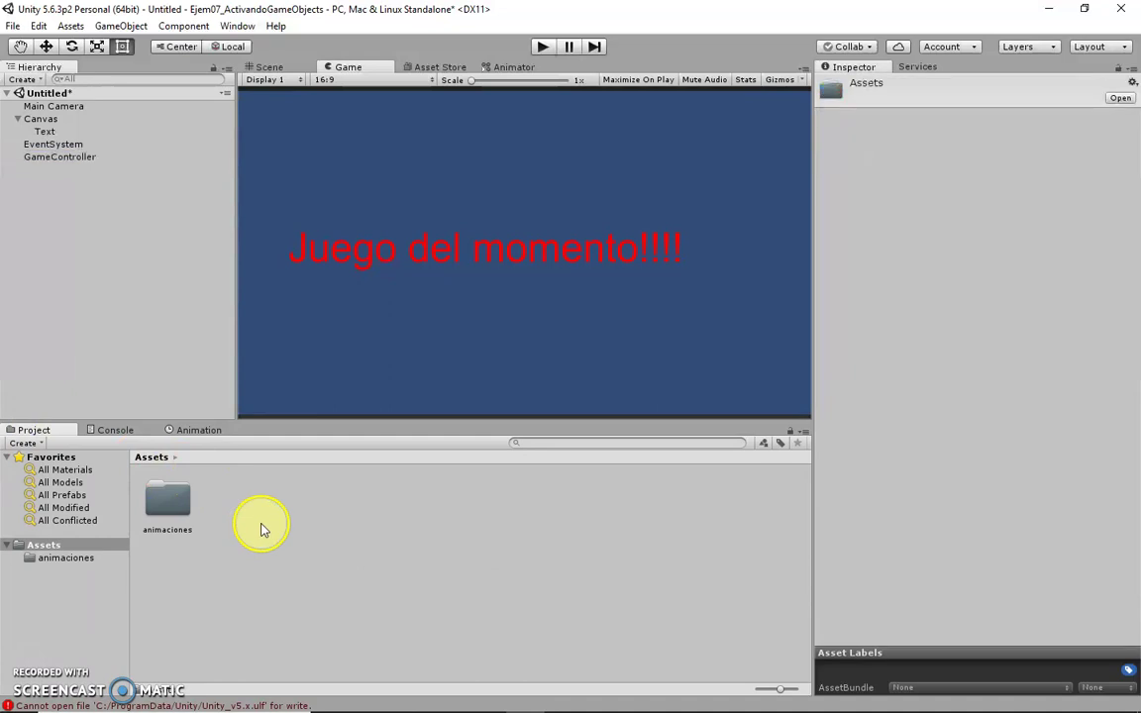
pyautogui.rightClick(262, 525)
pyautogui.moveTo(396, 234)
pyautogui.click(485, 231)
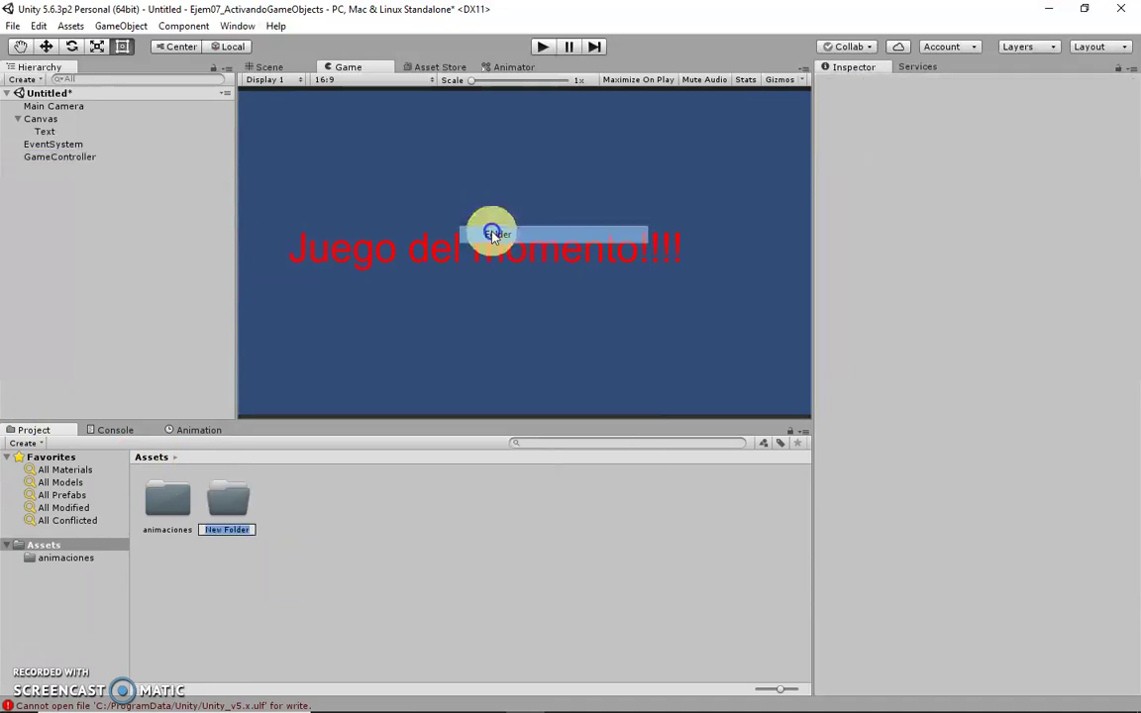
pyautogui.write('scripts')
pyautogui.press('Return')
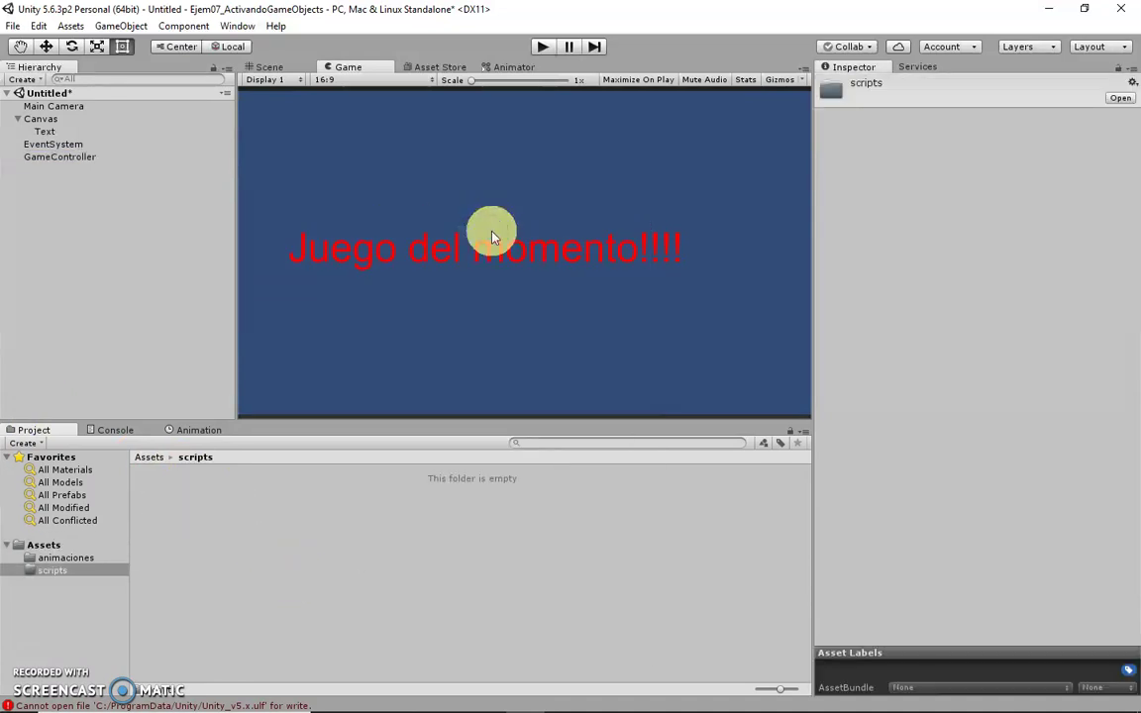
# Step: Add a C# script named Controlador in scripts and open it in the code editor
pyautogui.rightClick(270, 543)
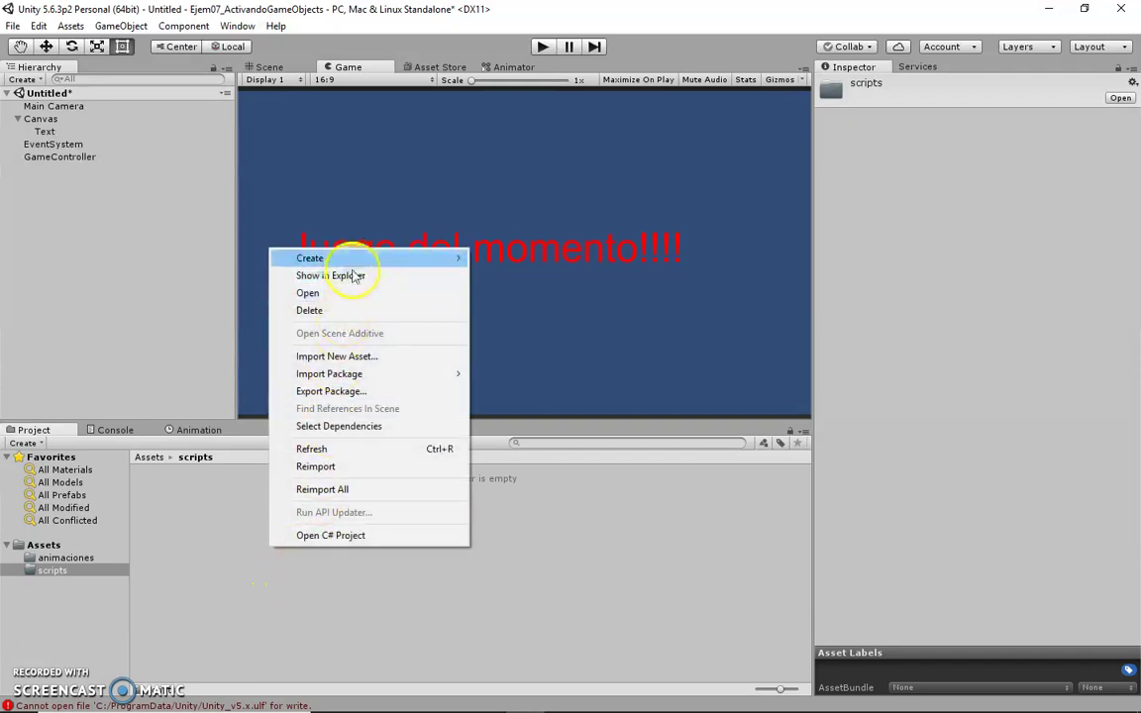
pyautogui.moveTo(352, 255)
pyautogui.click(554, 283)
pyautogui.write('Controlador')
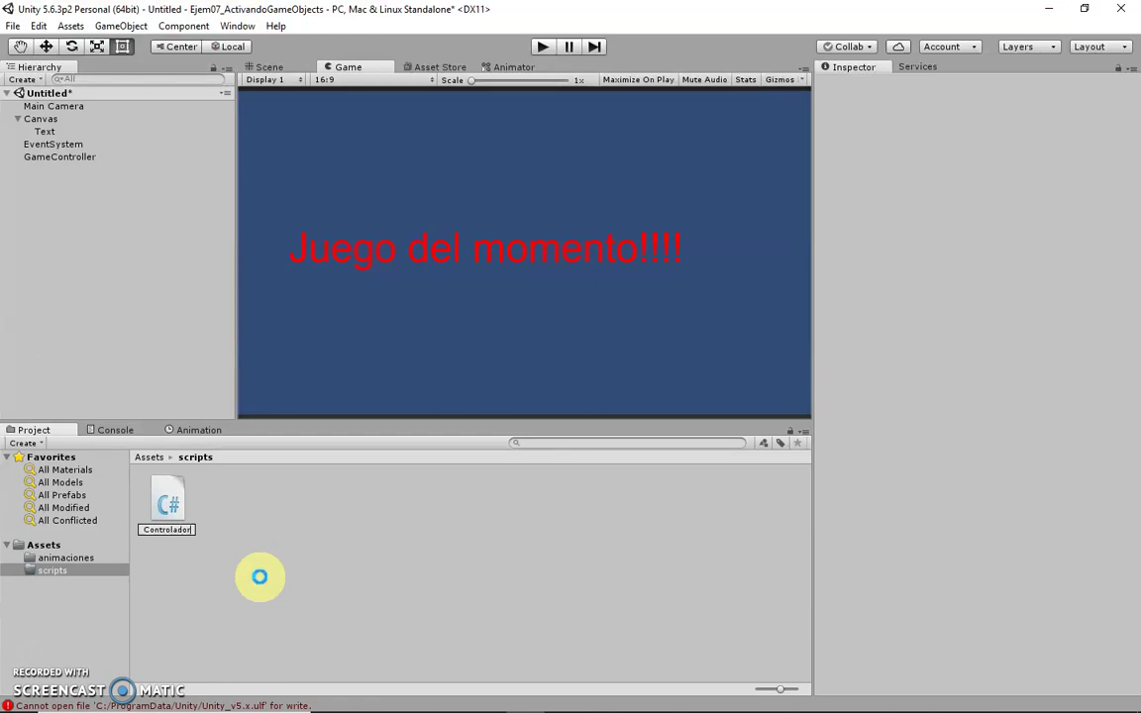
pyautogui.click(158, 535)
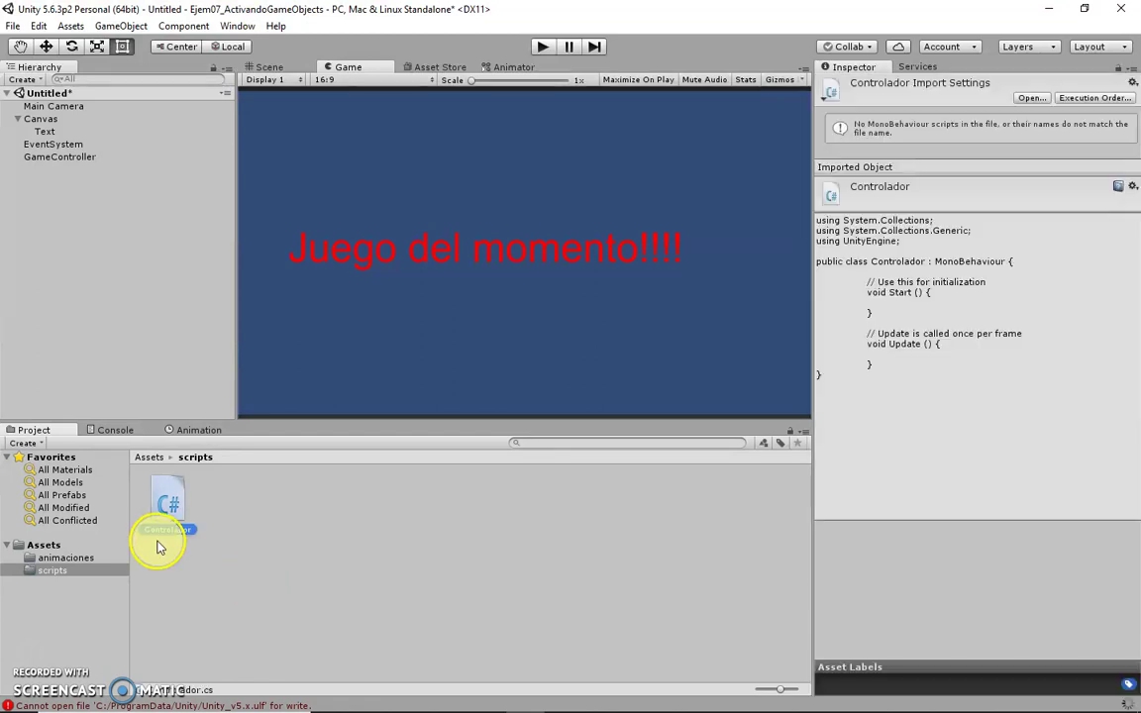
pyautogui.rightClick(158, 510)
pyautogui.click(205, 256)
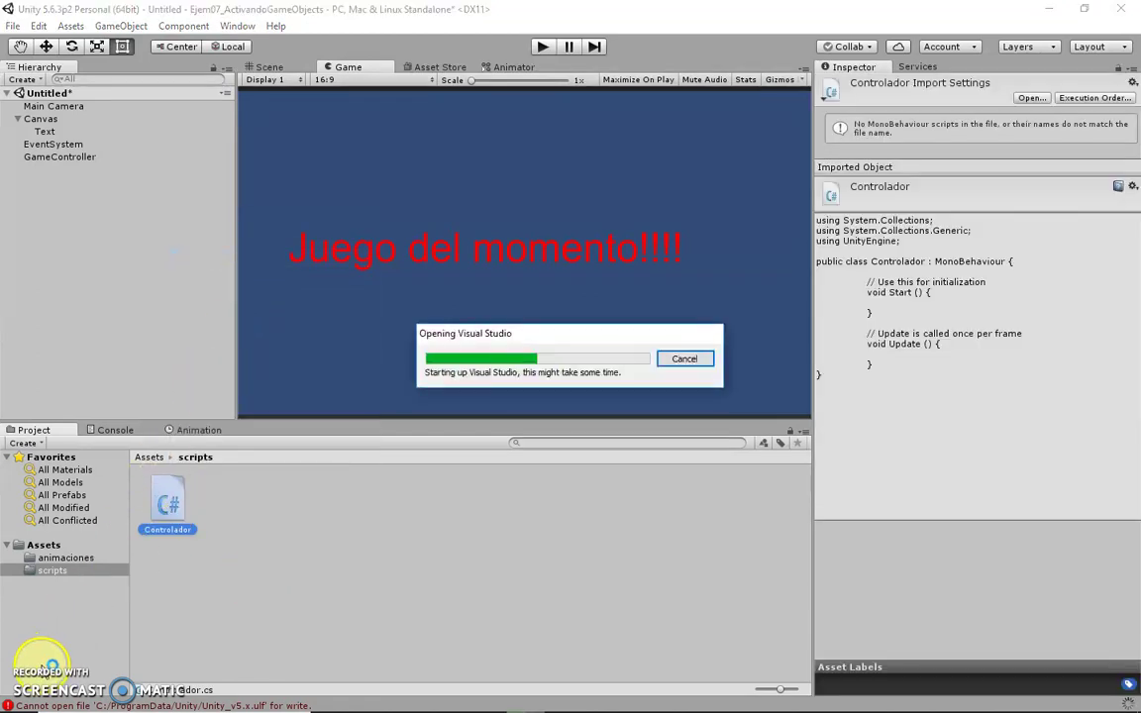
# Step: Declare 'public GameObject texto;' in Controlador, build via Asociar a Unity, and return to Unity
pyautogui.click(336, 203)
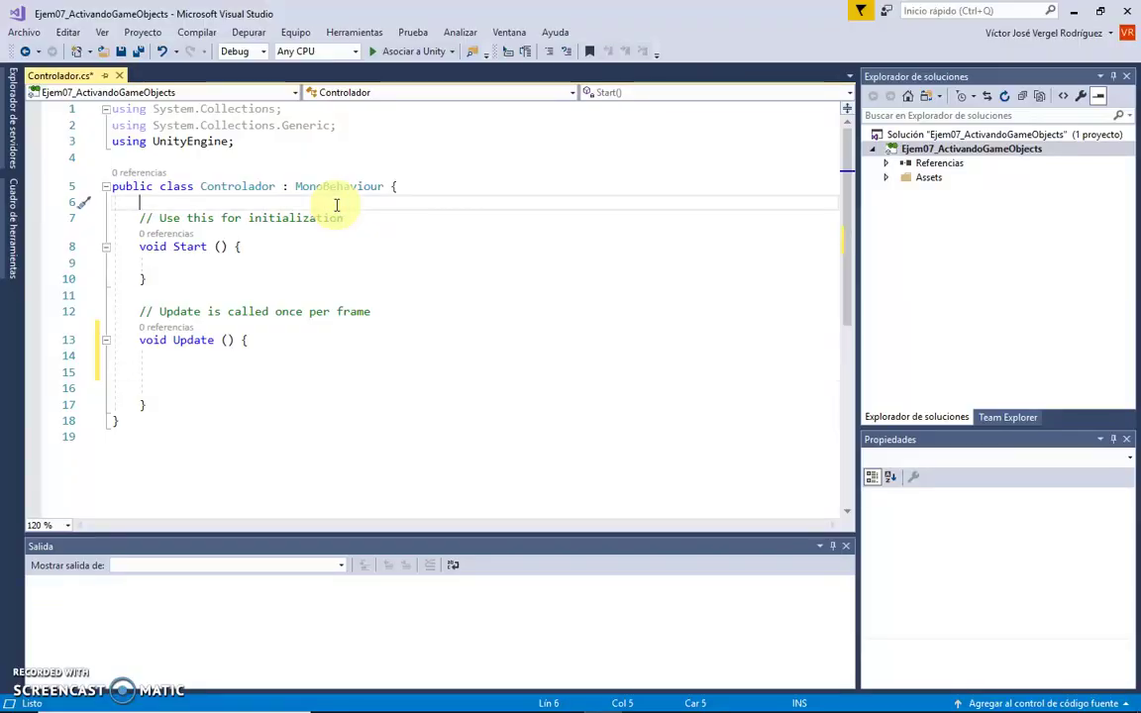
pyautogui.press('Return')
pyautogui.press('Return')
pyautogui.press('Up')
pyautogui.write('lic G')
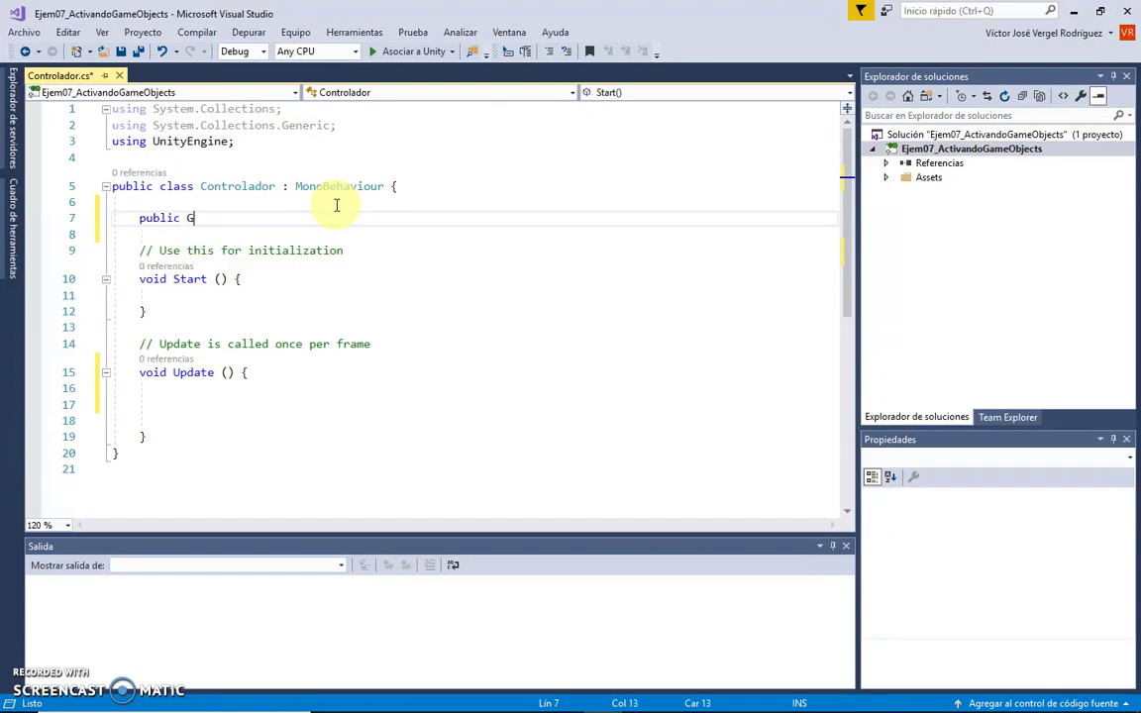
pyautogui.write('a')
pyautogui.press('Tab')
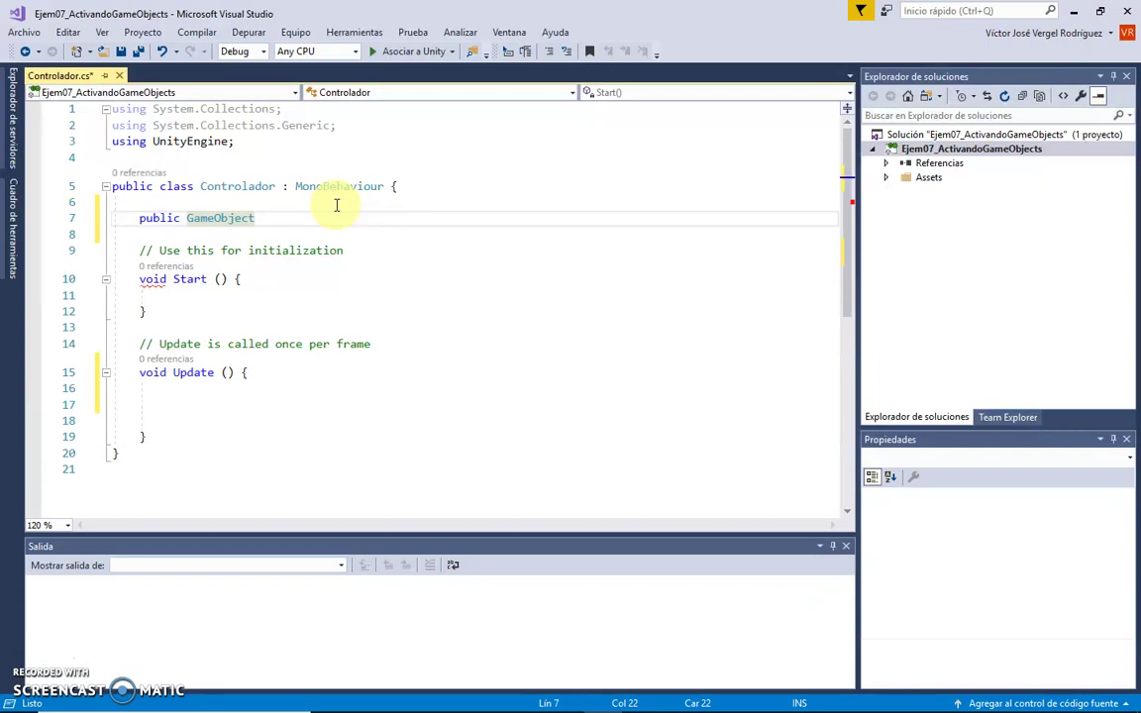
pyautogui.write('texto;')
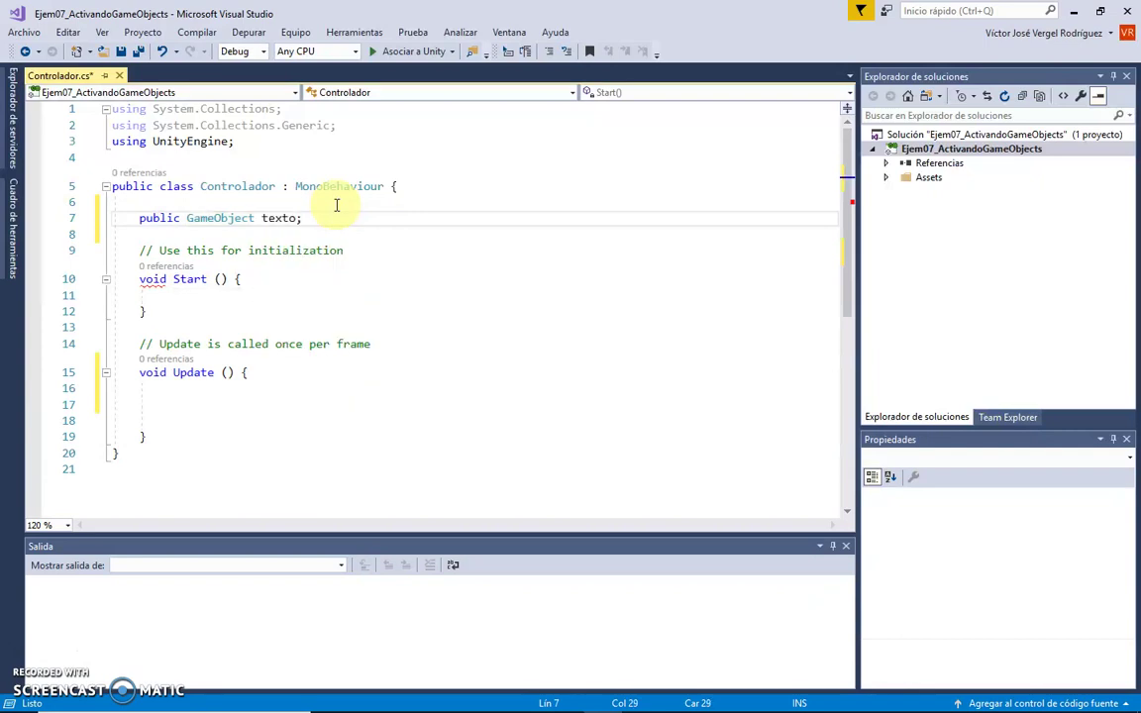
pyautogui.click(389, 51)
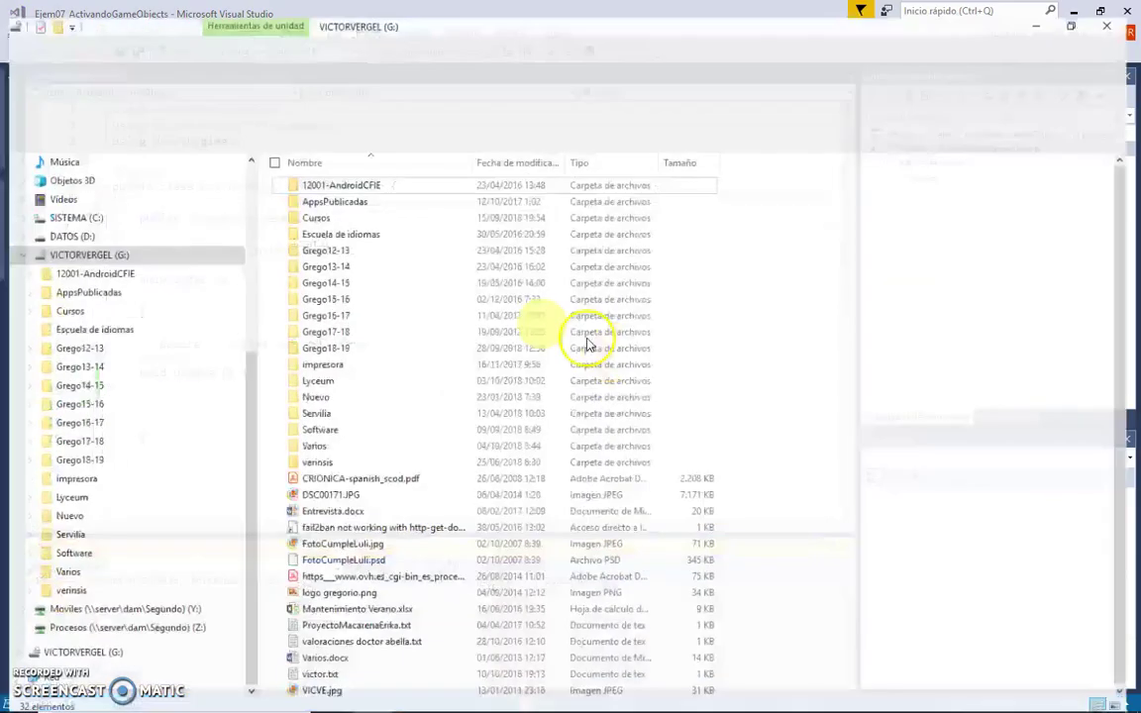
pyautogui.hotkey('alt', 'Tab')
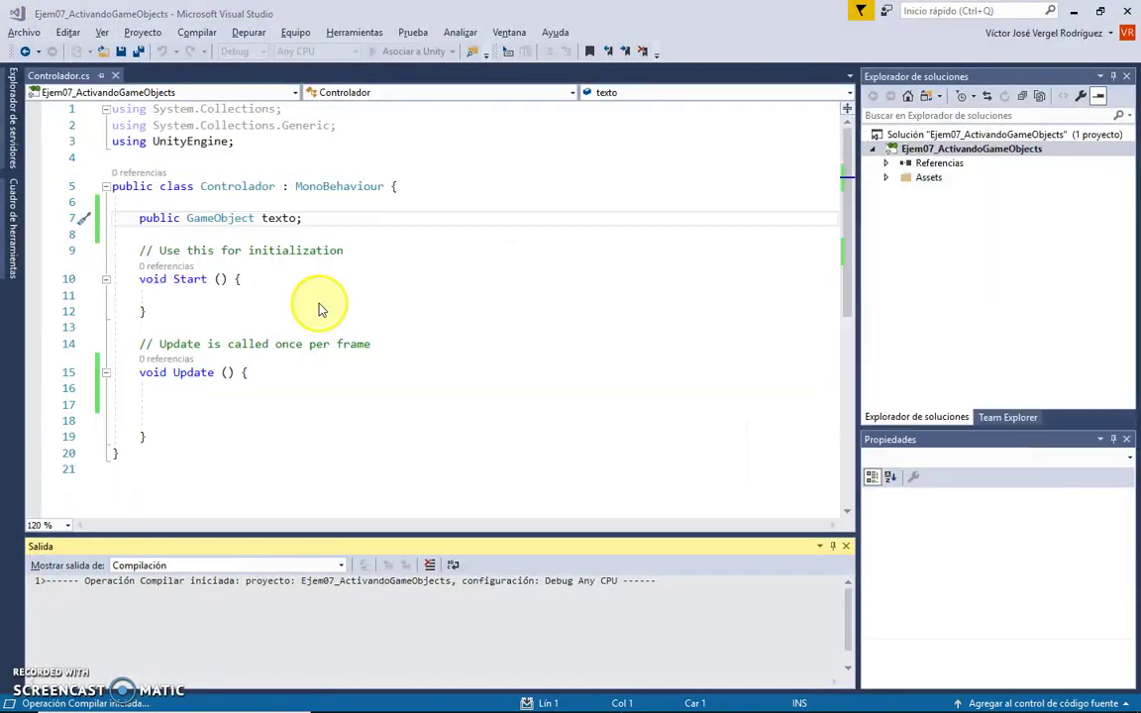
pyautogui.hotkey('alt', 'Tab')
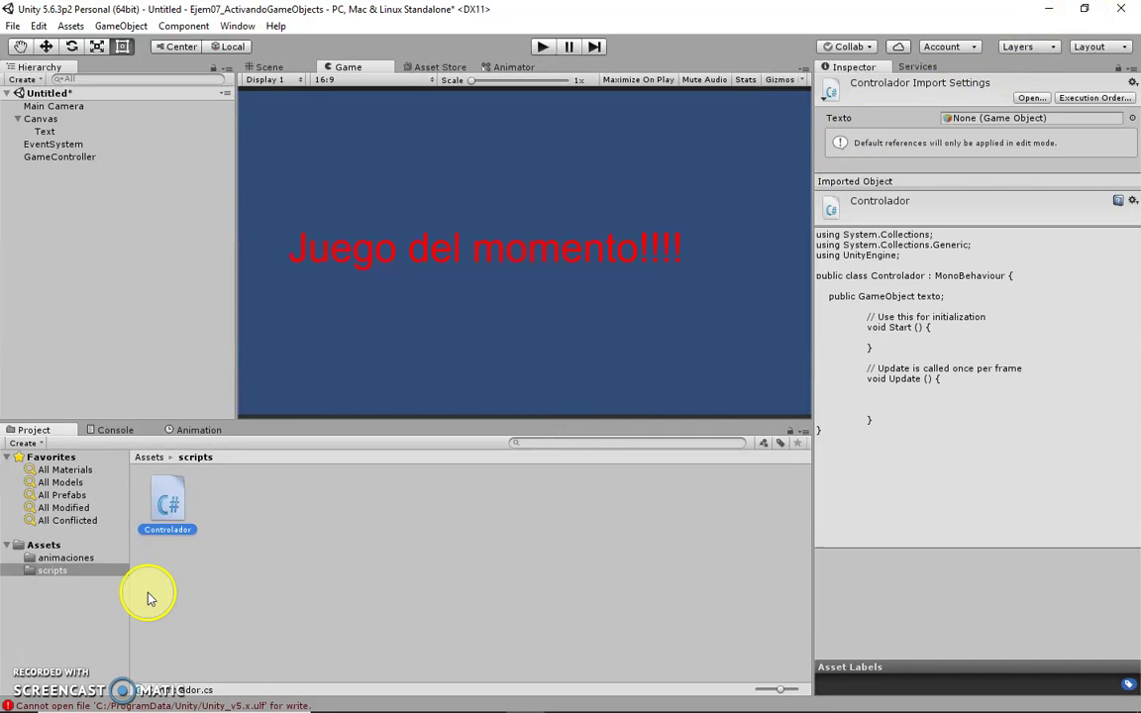
# Step: Attach the Controlador script to the GameController object
pyautogui.moveTo(170, 509)
pyautogui.mouseDown()
pyautogui.moveTo(64, 172)
pyautogui.moveTo(79, 159)
pyautogui.mouseUp()
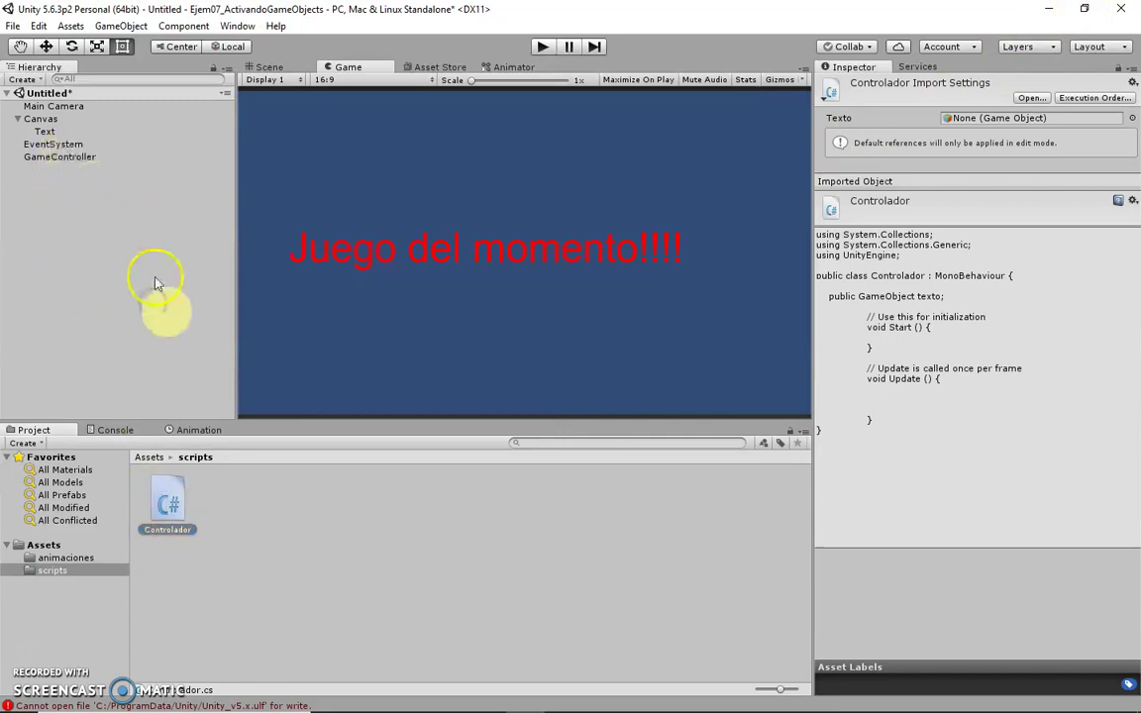
pyautogui.moveTo(170, 501); pyautogui.dragTo(82, 159)
pyautogui.click(81, 159)
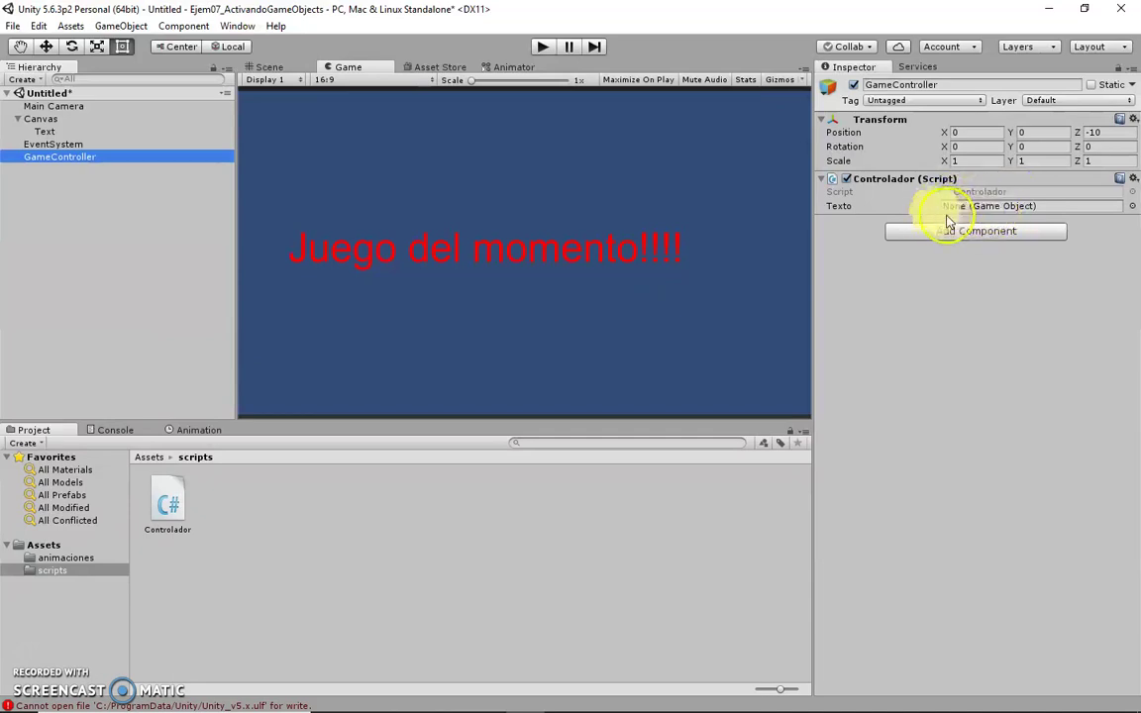
# Step: Fill the Controlador component's Texto slot with the Canvas object
pyautogui.moveTo(43, 133); pyautogui.dragTo(978, 208)
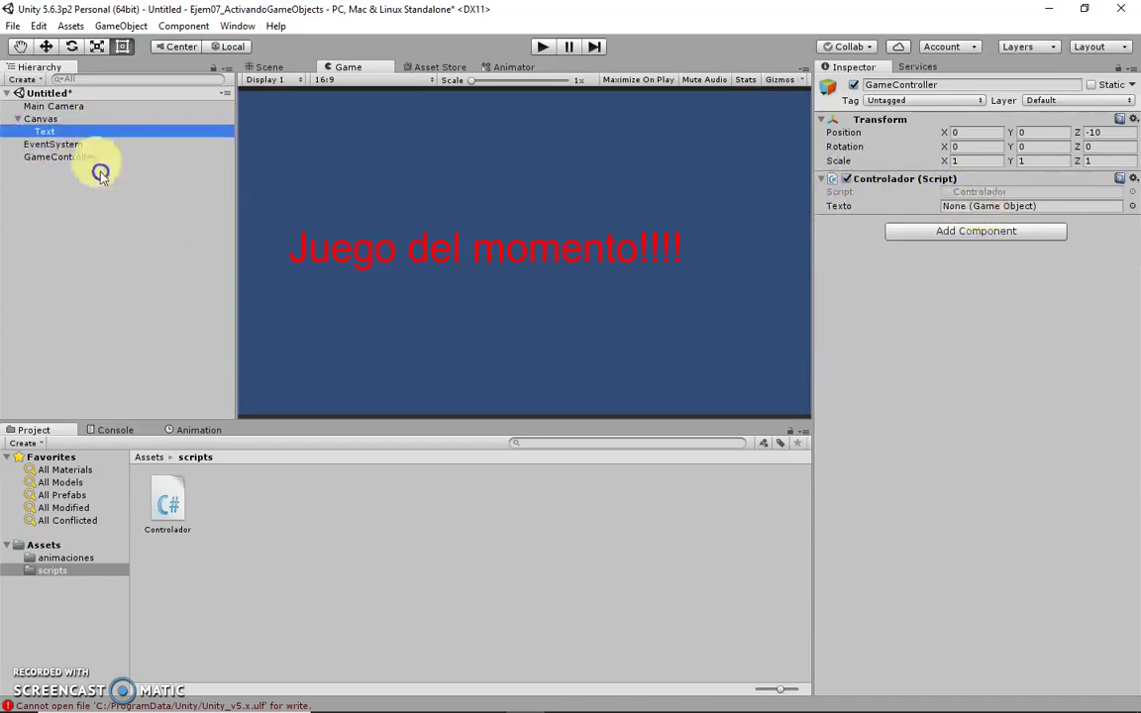
pyautogui.moveTo(40, 125); pyautogui.dragTo(57, 124)
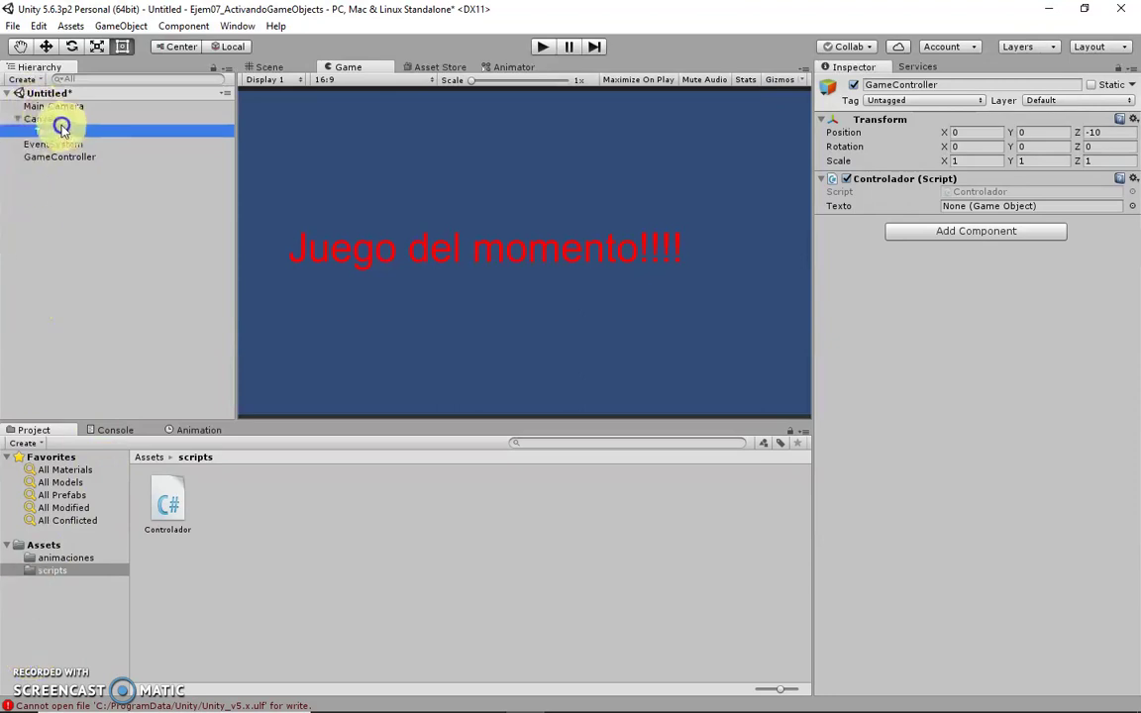
pyautogui.moveTo(61, 127); pyautogui.dragTo(83, 163)
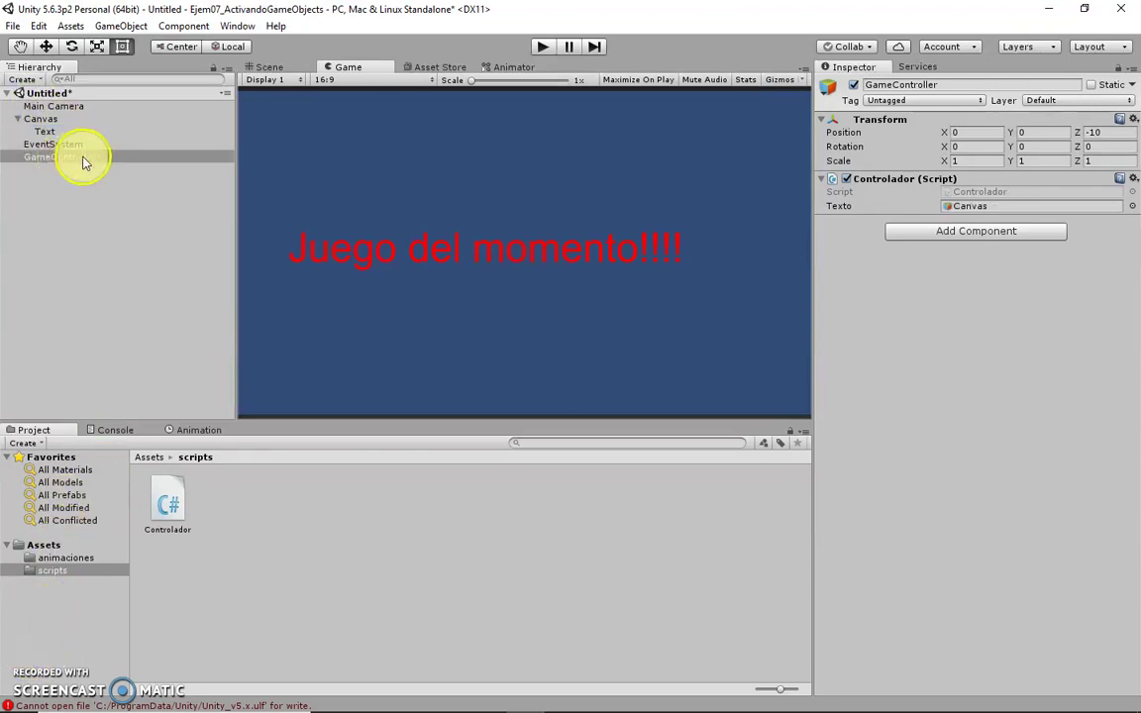
pyautogui.click(83, 159)
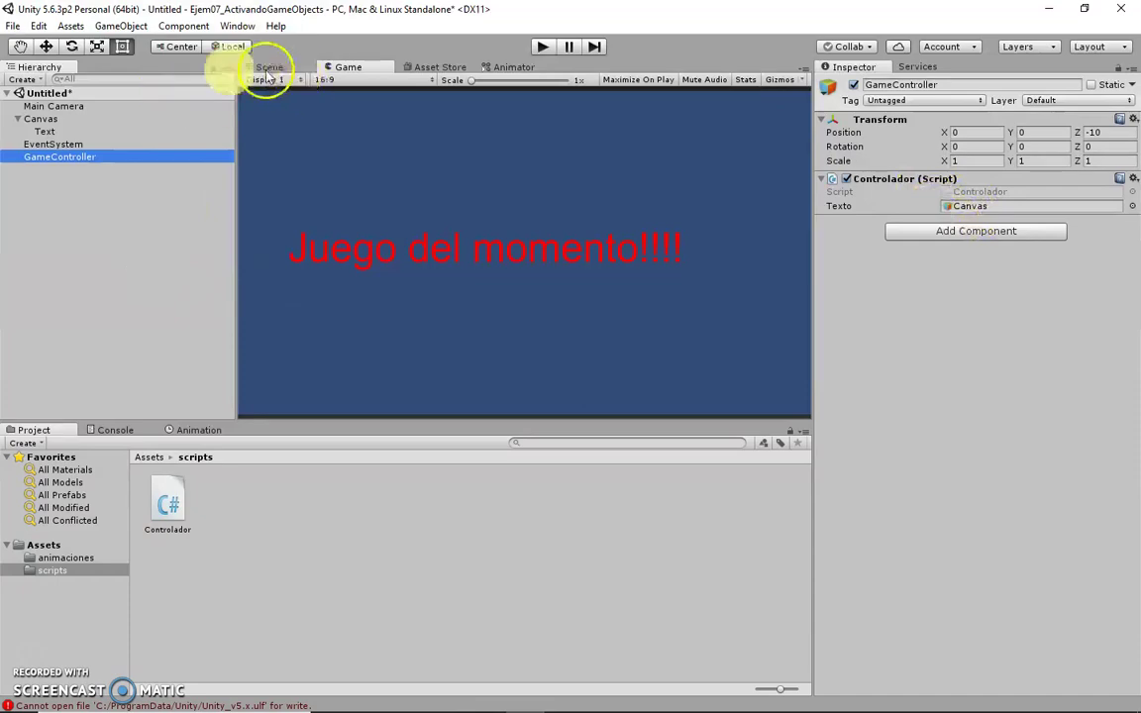
# Step: Stop the debug session and add 'if (Input.GetKey(KeyCode.Space))' inside Update
pyautogui.click(603, 697)
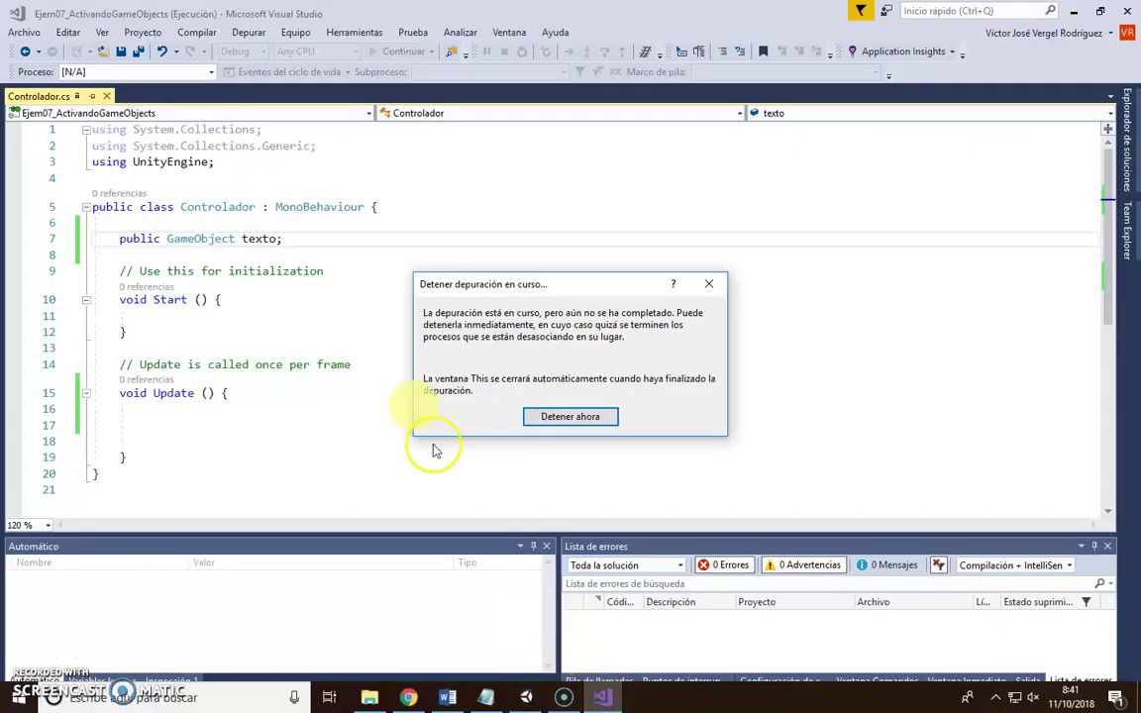
pyautogui.click(572, 418)
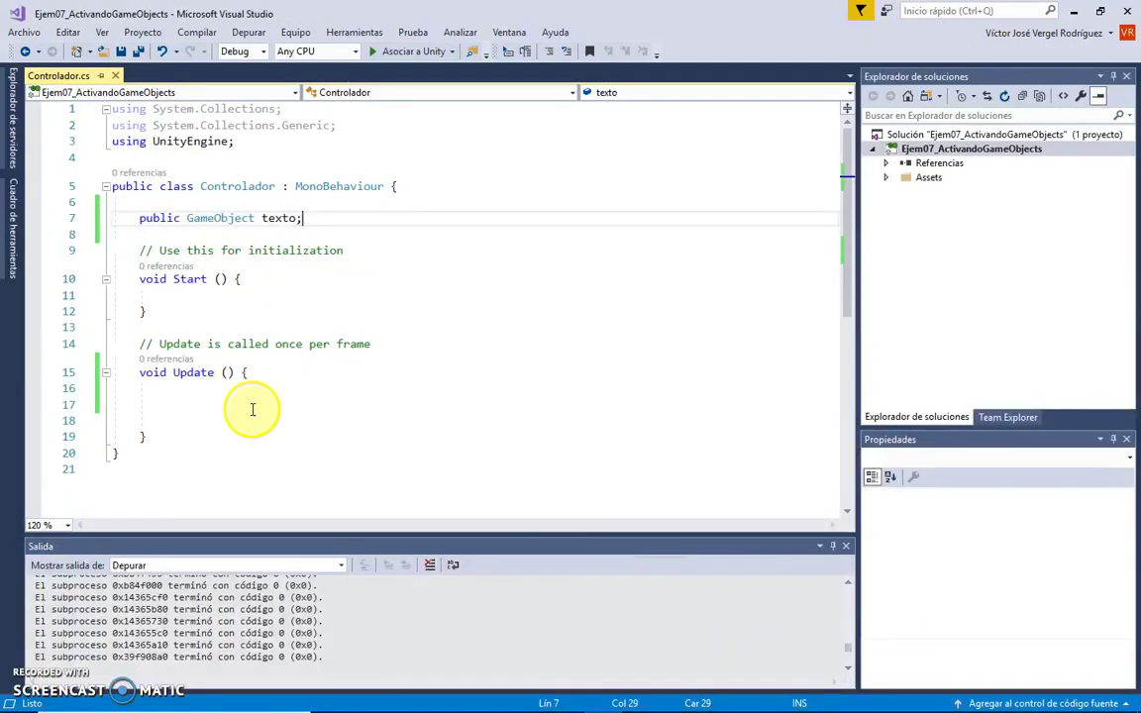
pyautogui.click(257, 400)
pyautogui.write('if (I')
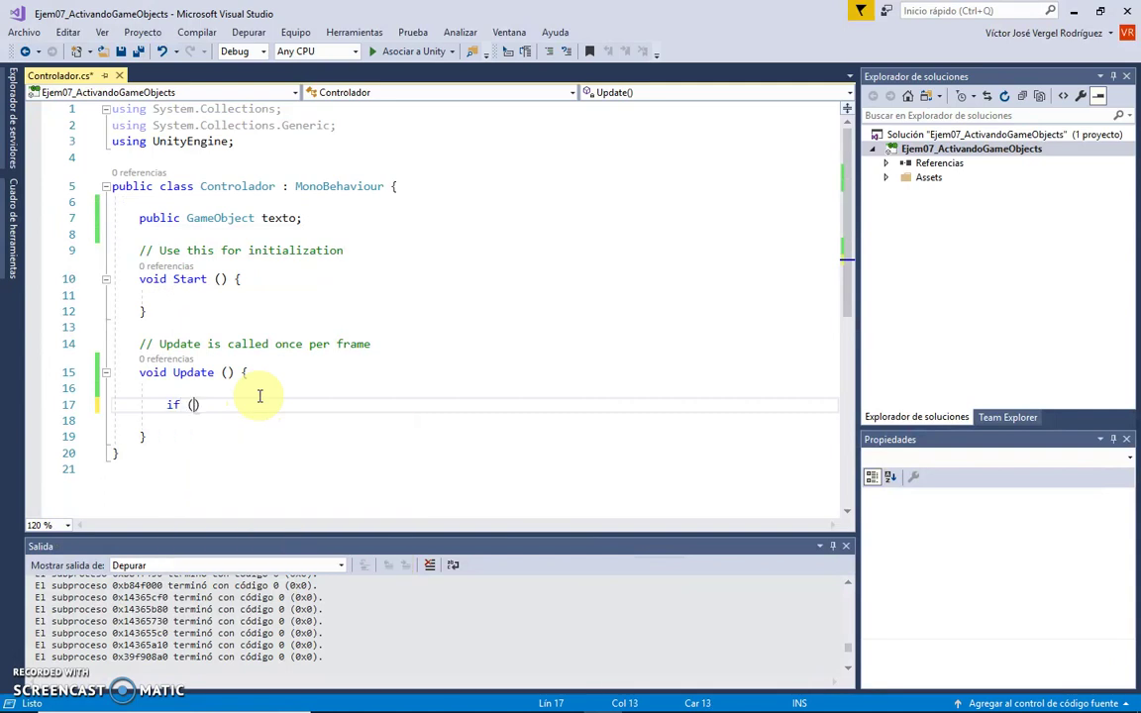
pyautogui.write('nput')
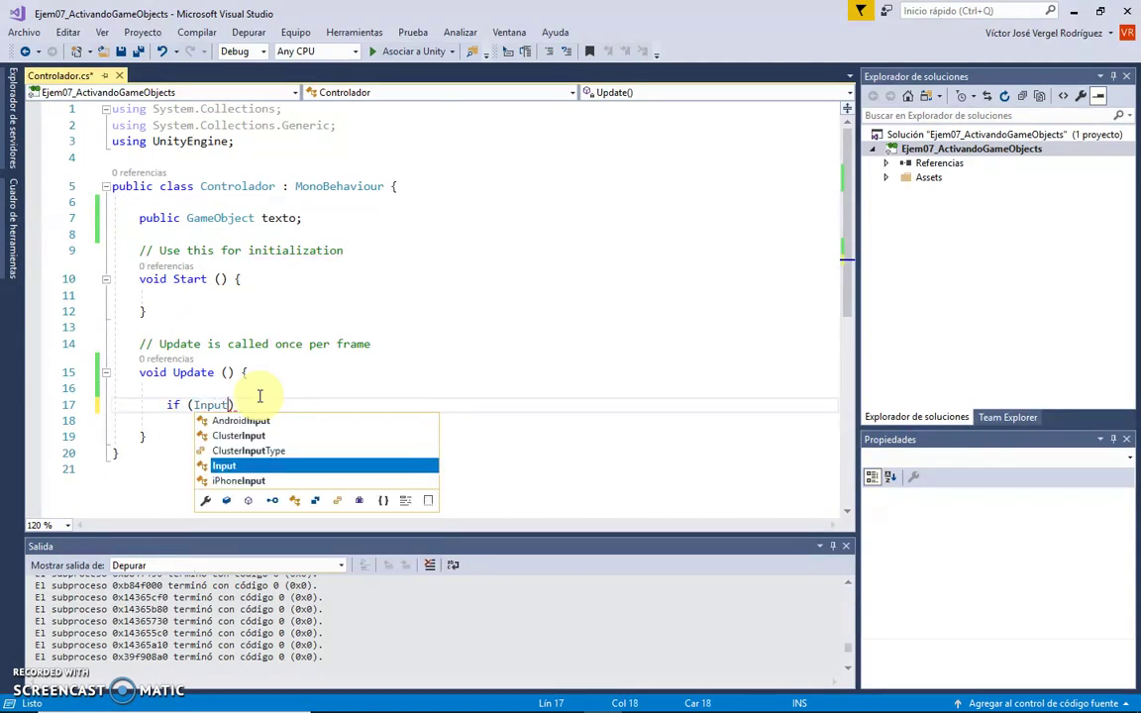
pyautogui.write('.')
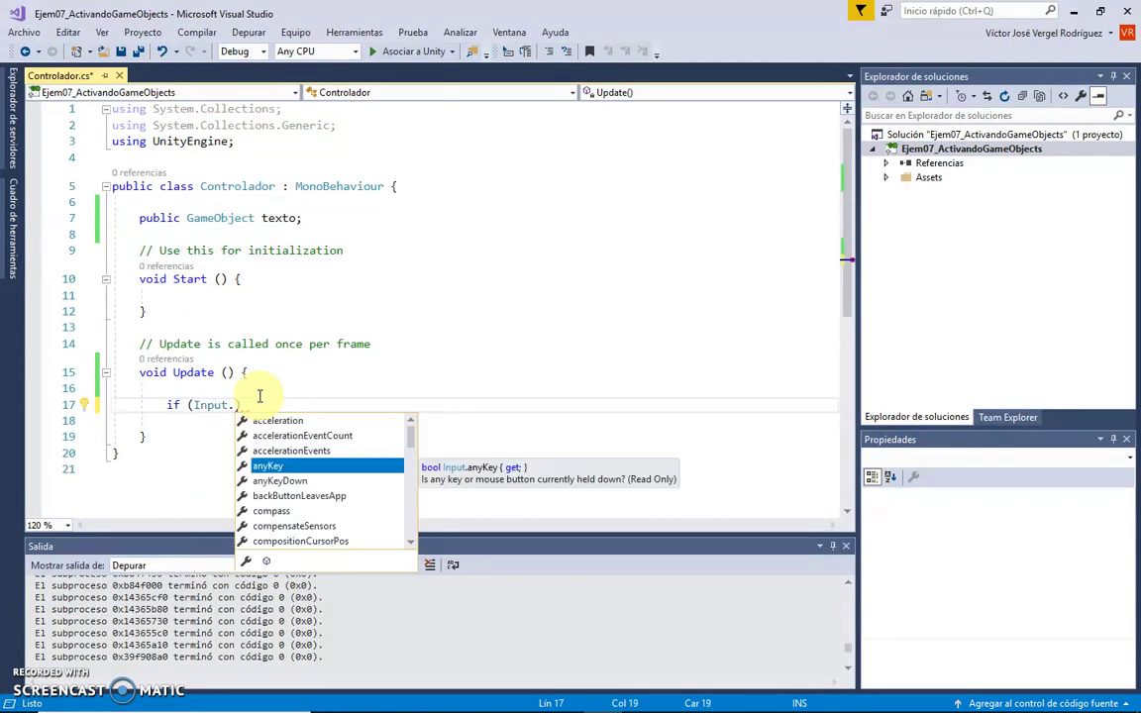
pyautogui.write('get')
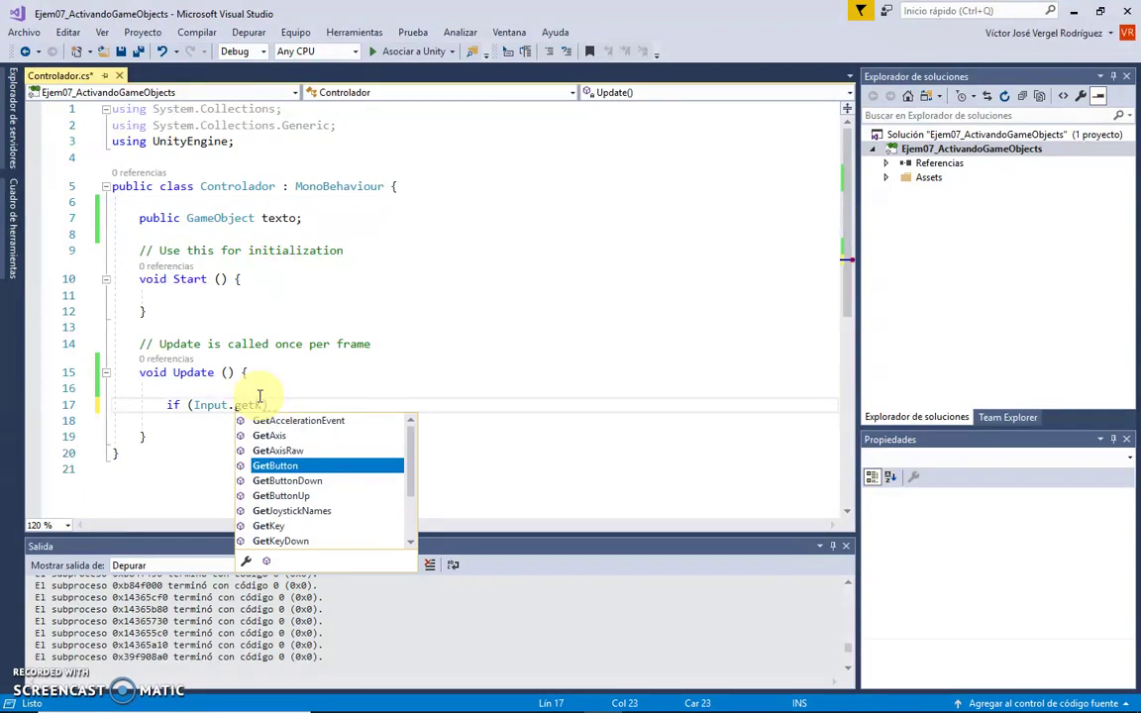
pyautogui.write('Key')
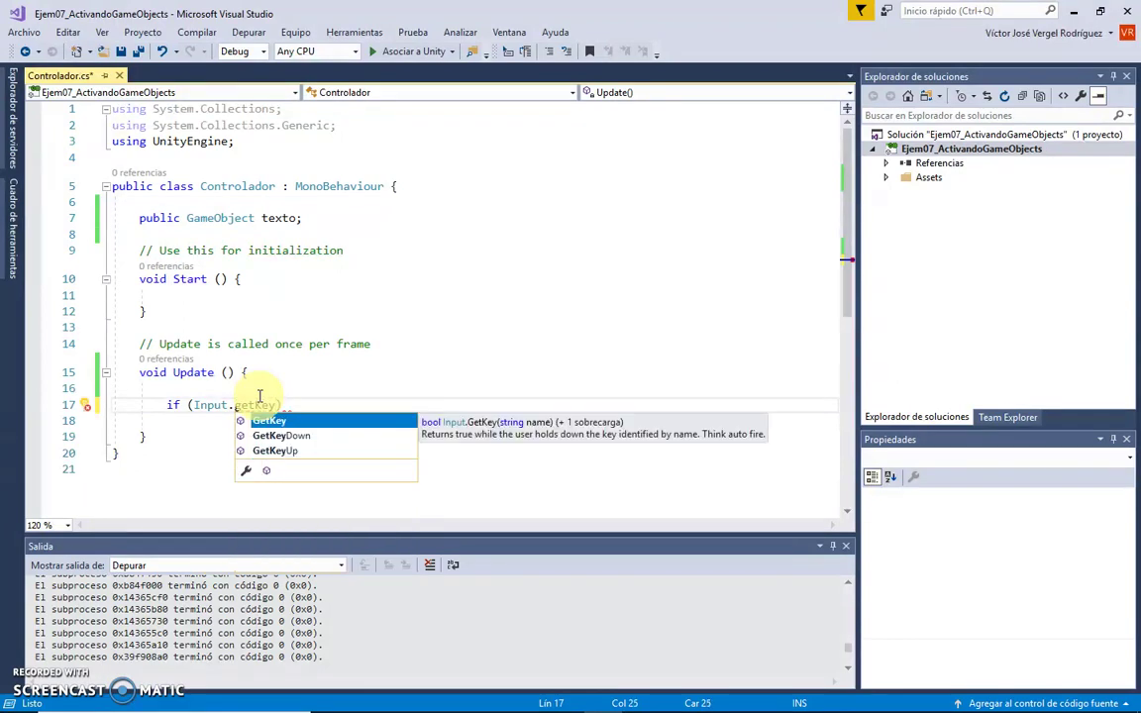
pyautogui.press('Tab')
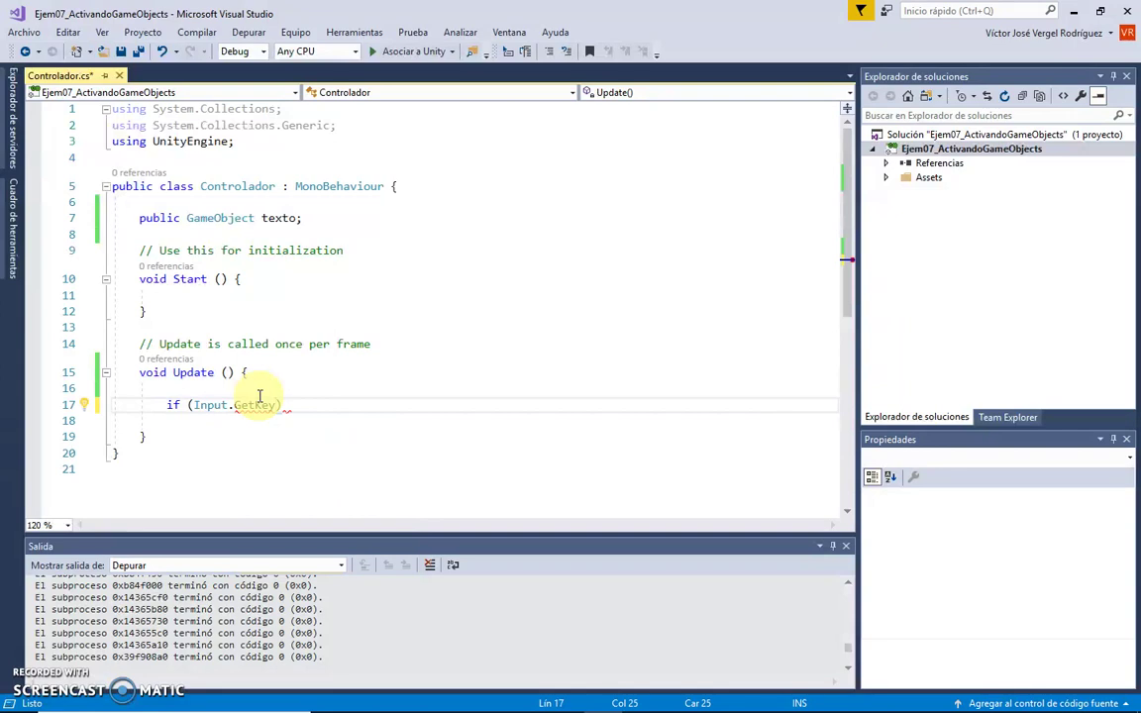
pyautogui.write('("')
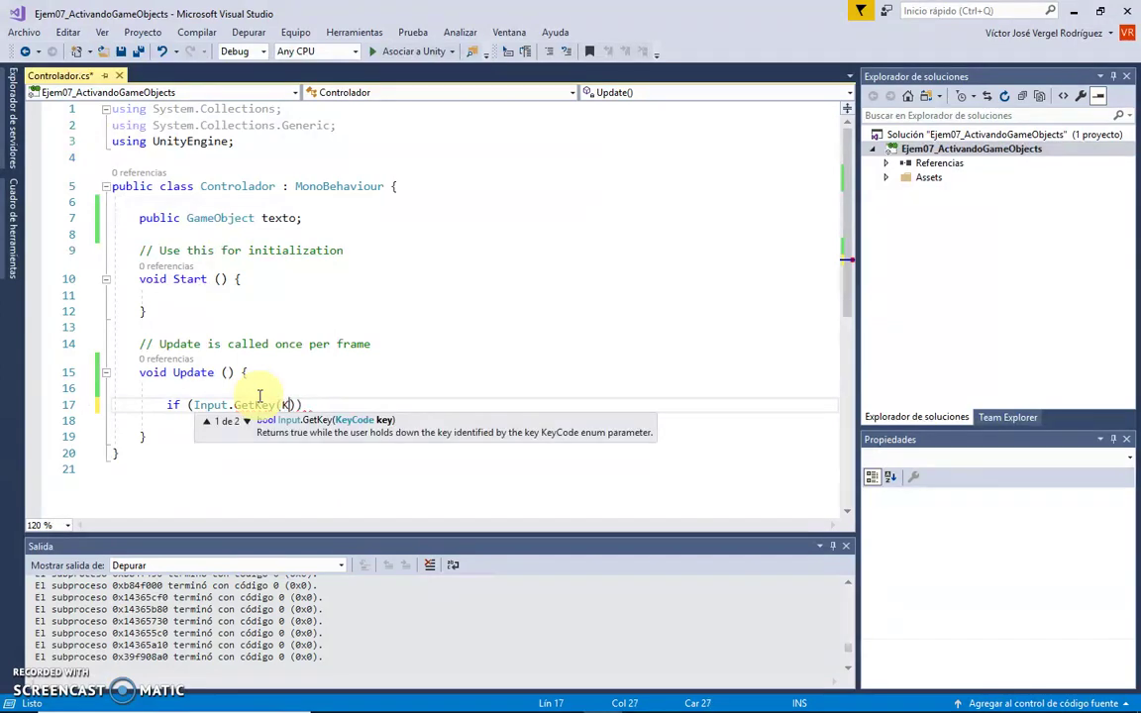
pyautogui.write('eyo.')
pyautogui.write('spa')
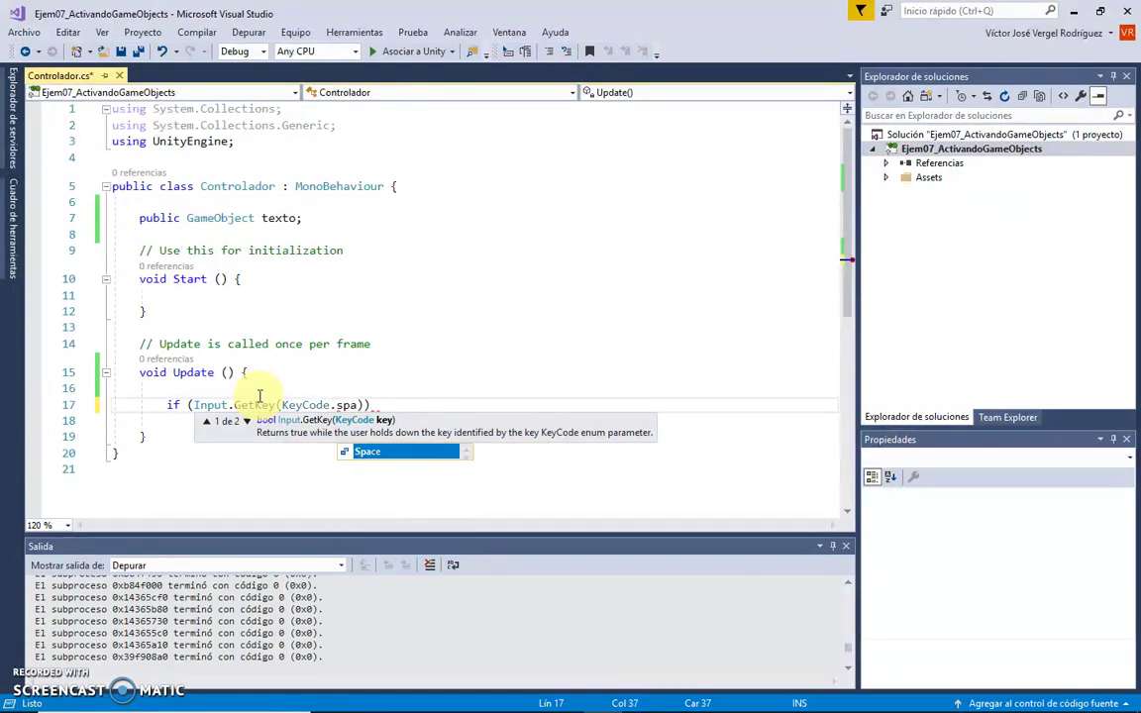
pyautogui.press('Tab')
pyautogui.write('))')
# Step: Write 'texto.SetActive(false)' as the body of the Space key check
pyautogui.press('Return')
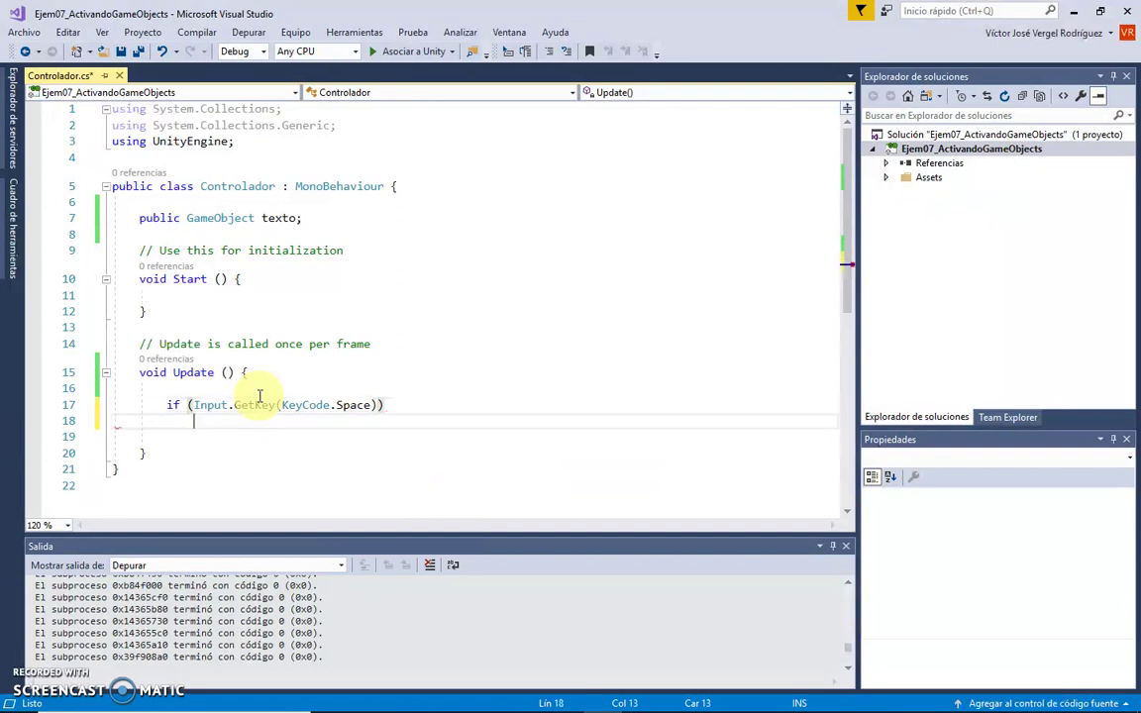
pyautogui.write('texto.mevo')
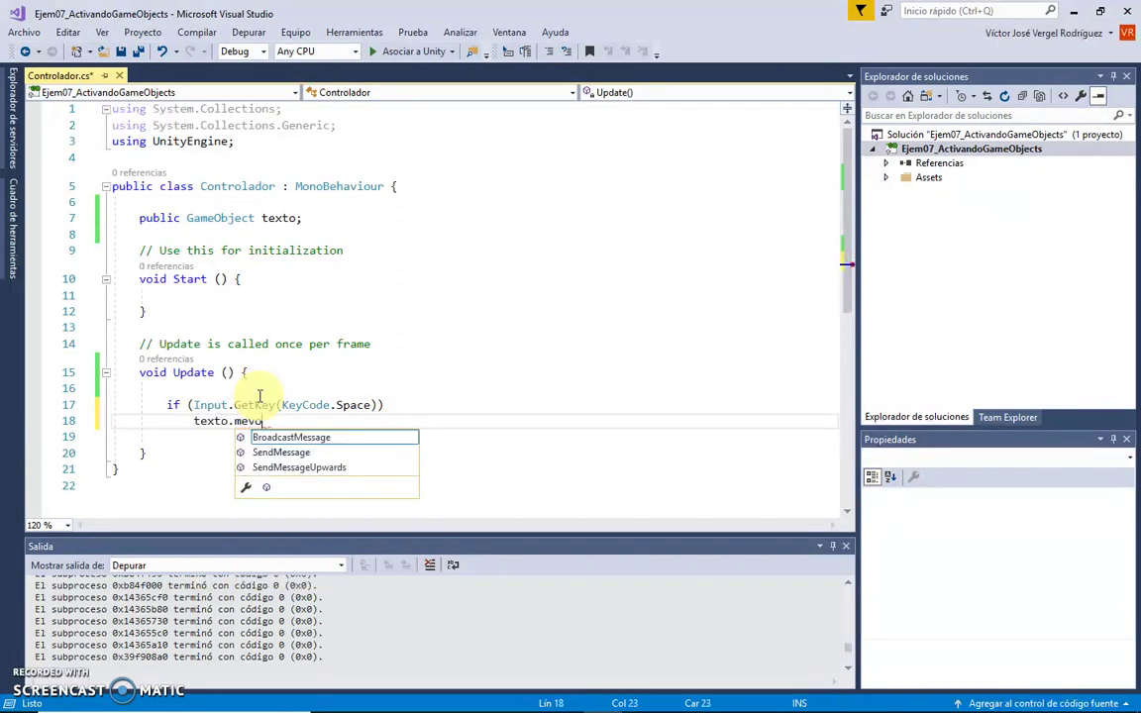
pyautogui.press('BackSpace')
pyautogui.press('BackSpace')
pyautogui.write('re')
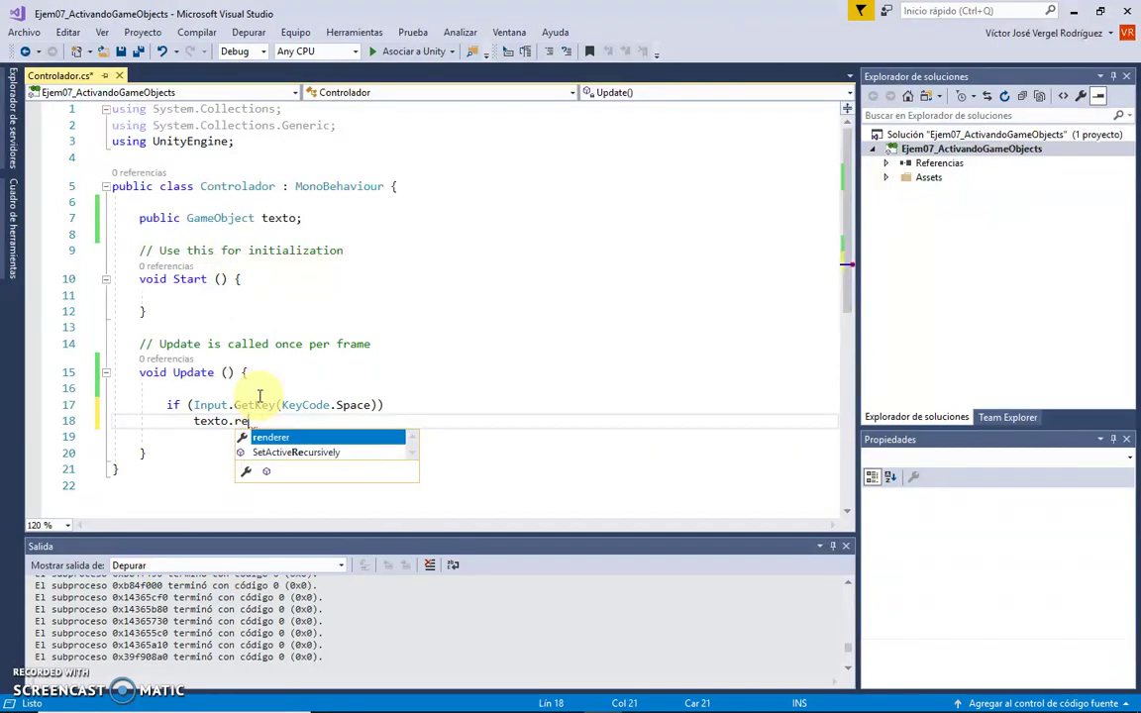
pyautogui.press('BackSpace')
pyautogui.press('BackSpace')
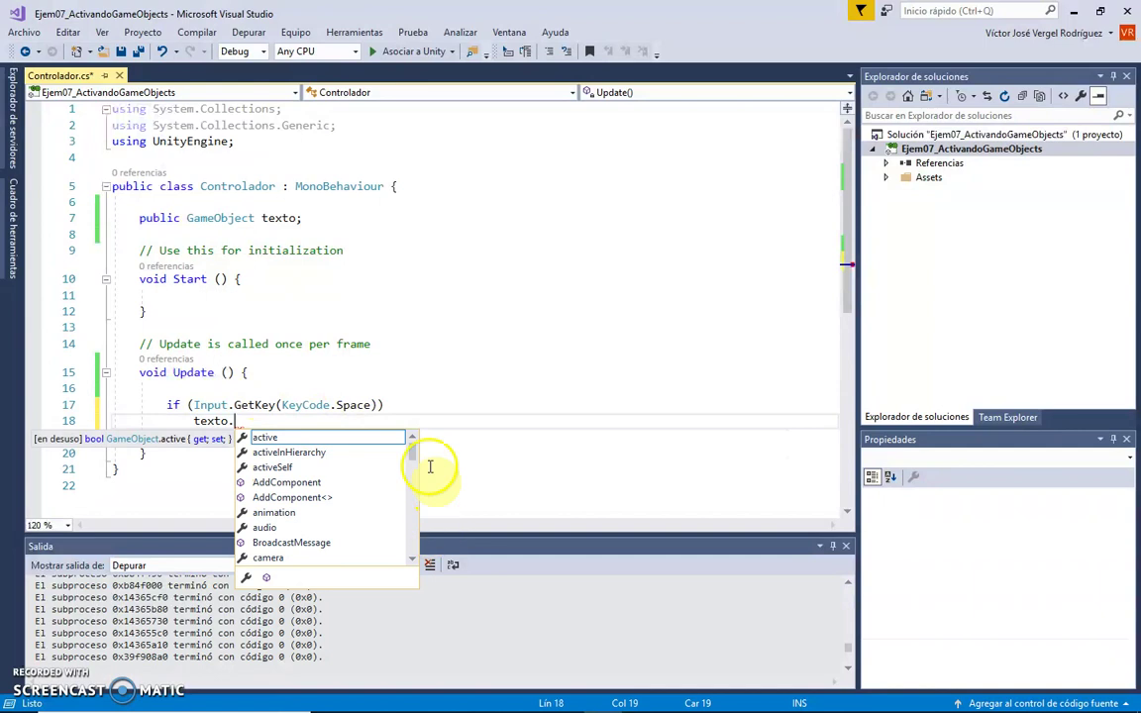
pyautogui.write('set')
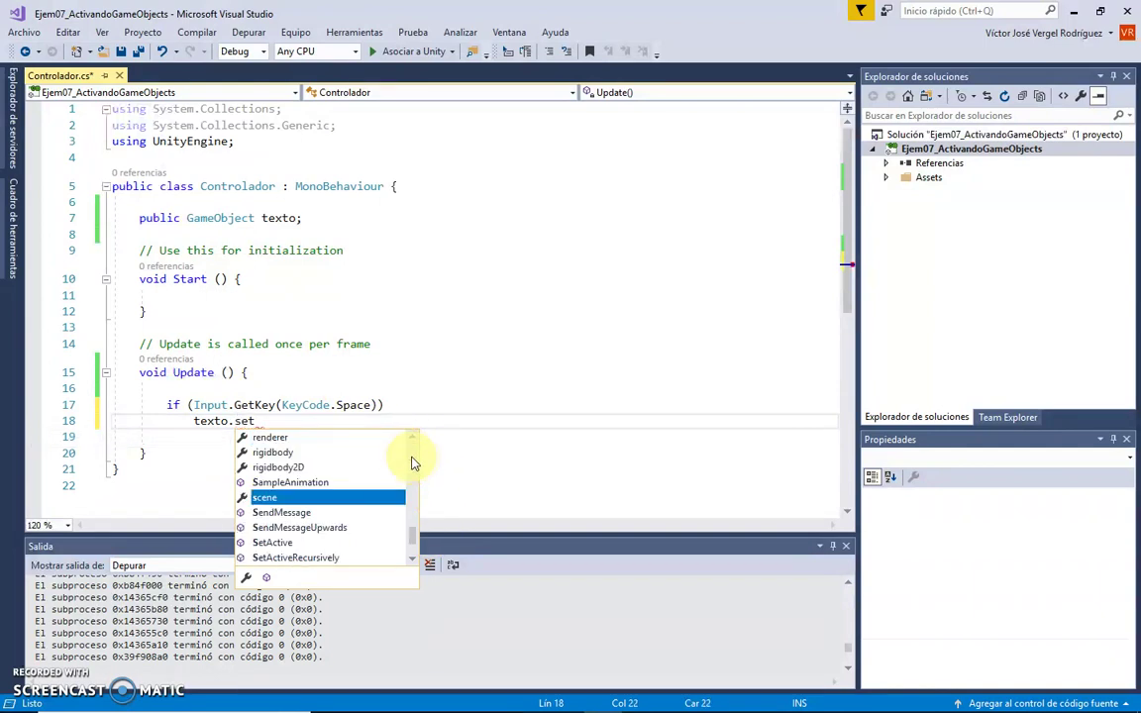
pyautogui.press('Tab')
pyautogui.write('(')
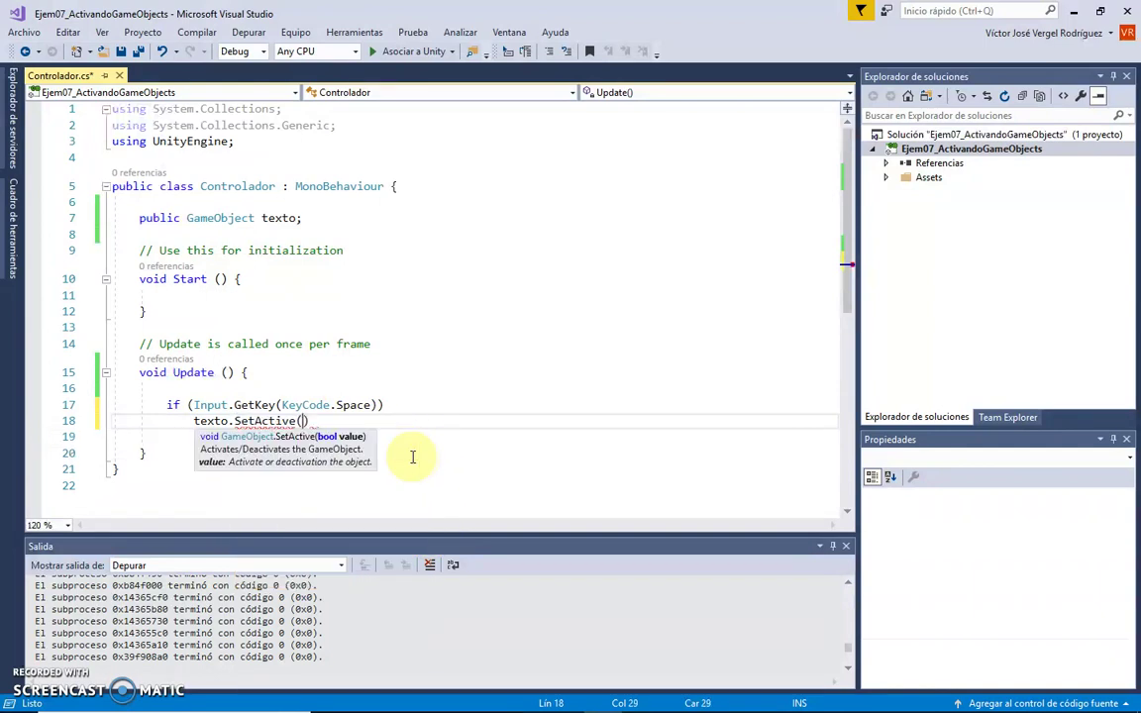
pyautogui.write('false')
pyautogui.press('Escape')
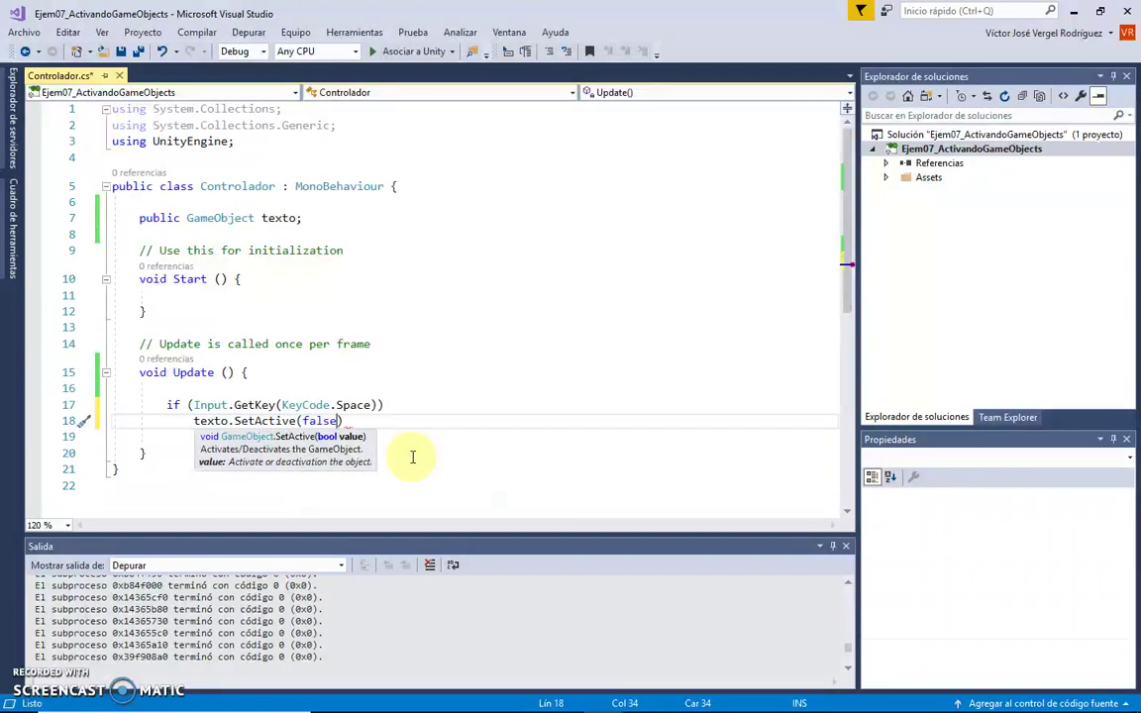
pyautogui.press('Right')
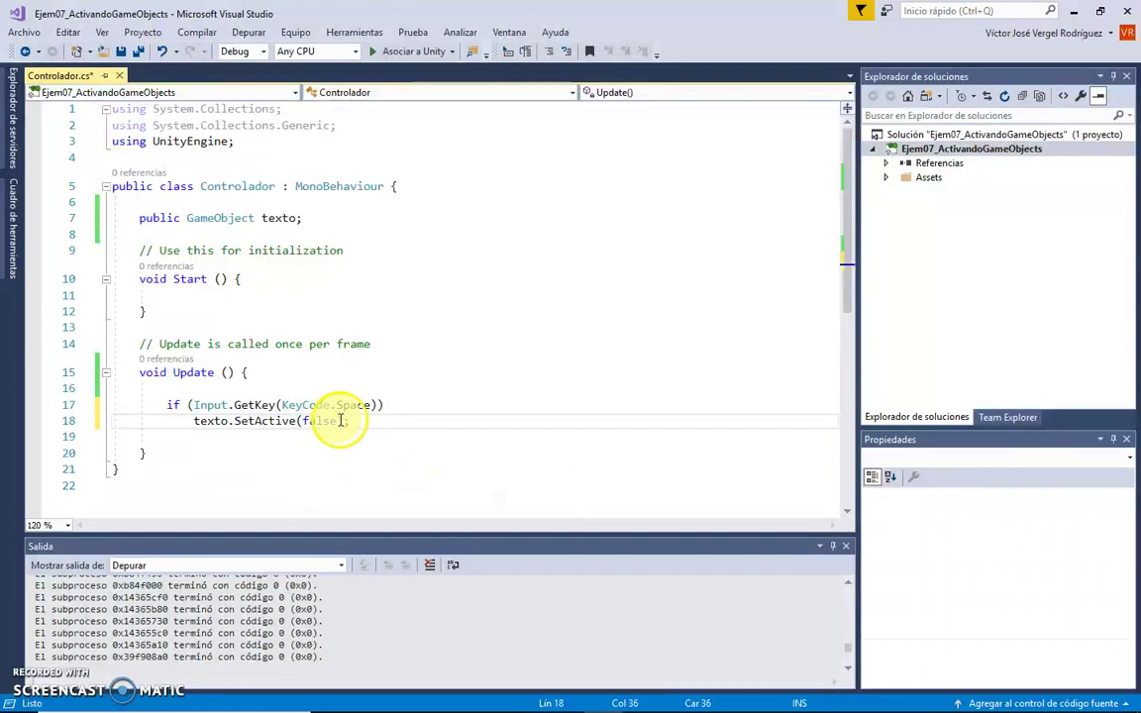
# Step: Start the Asociar a Unity debug session and bring the Unity editor forward
pyautogui.click(396, 52)
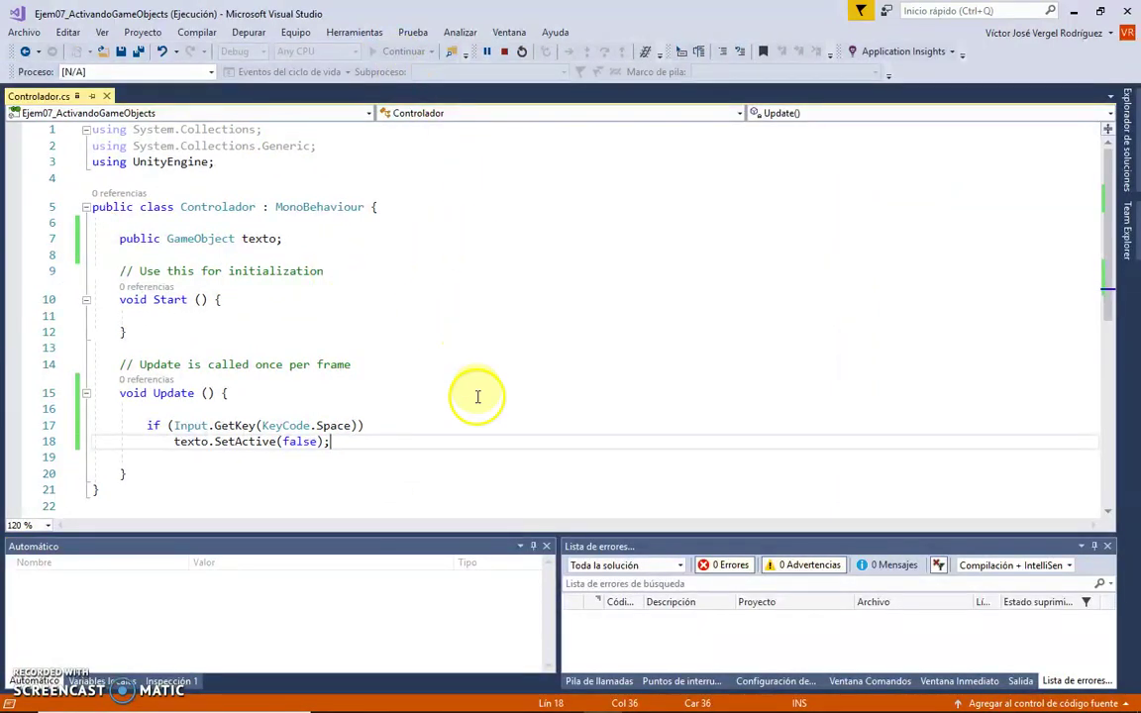
pyautogui.moveTo(543, 698)
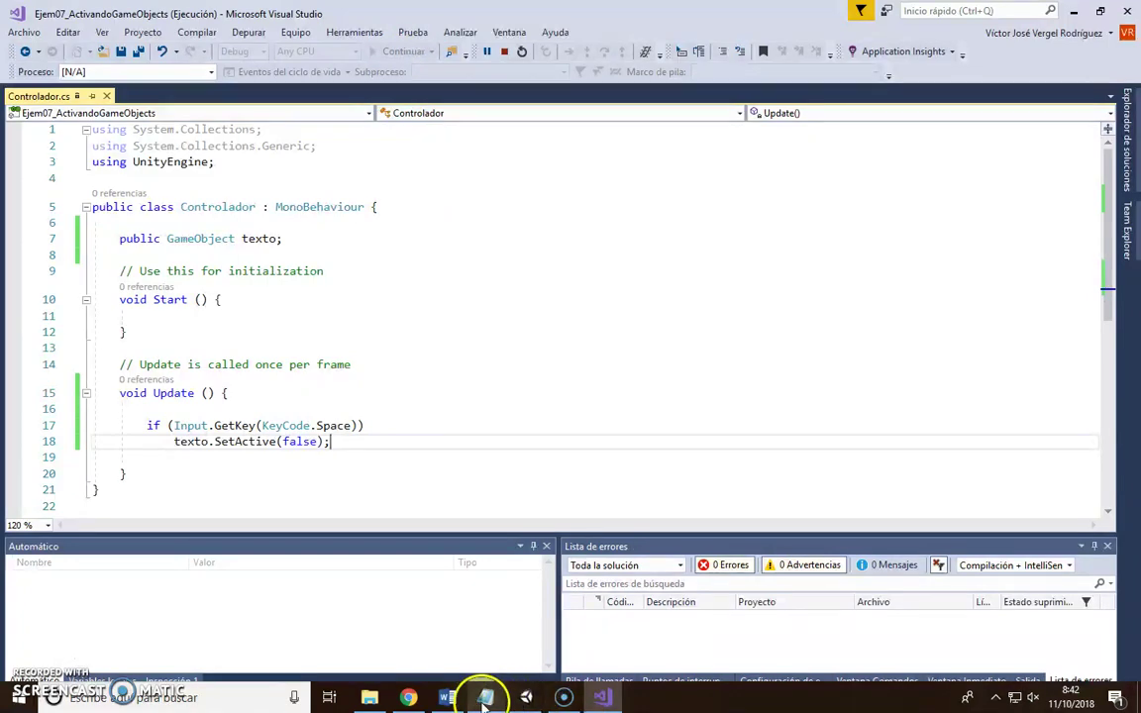
pyautogui.click(564, 699)
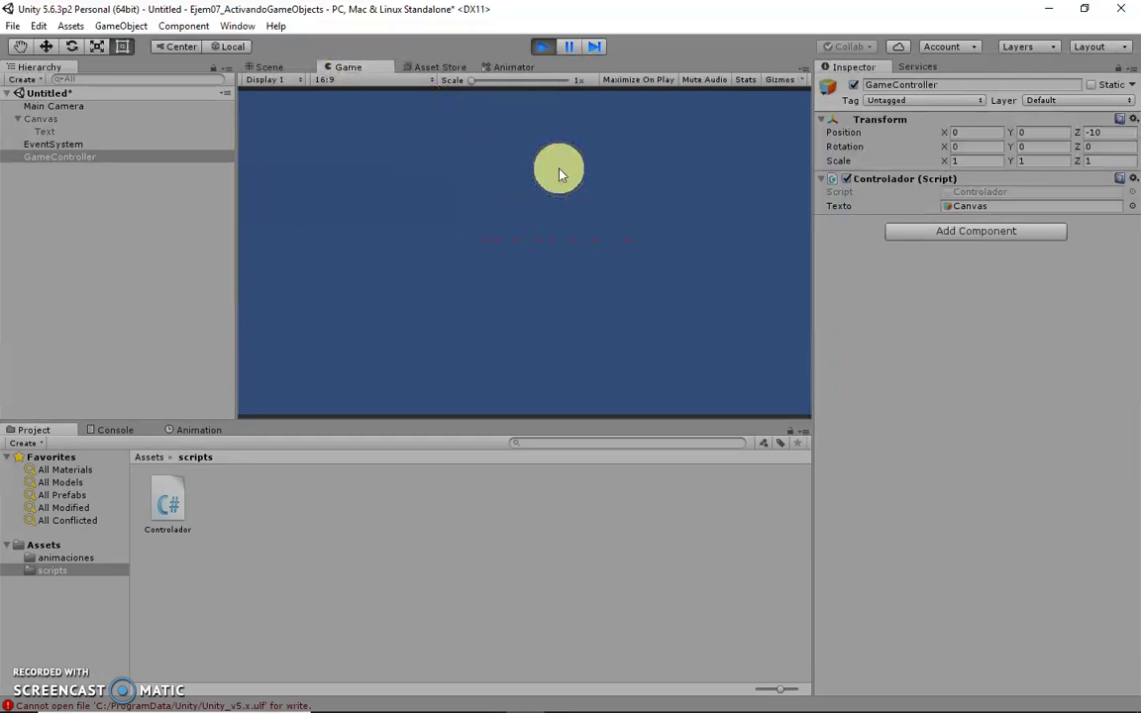
# Step: Re-enable the Canvas hidden by Space so the red text shows again
pyautogui.click(310, 201)
pyautogui.click(45, 121)
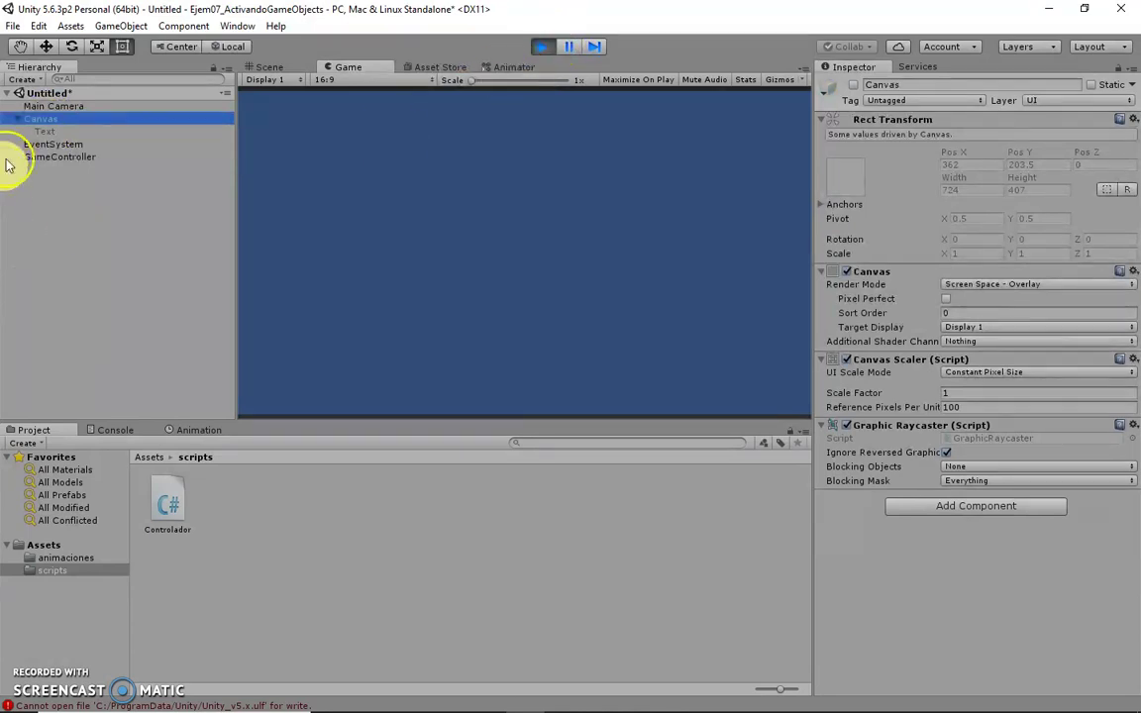
pyautogui.click(54, 144)
pyautogui.click(46, 118)
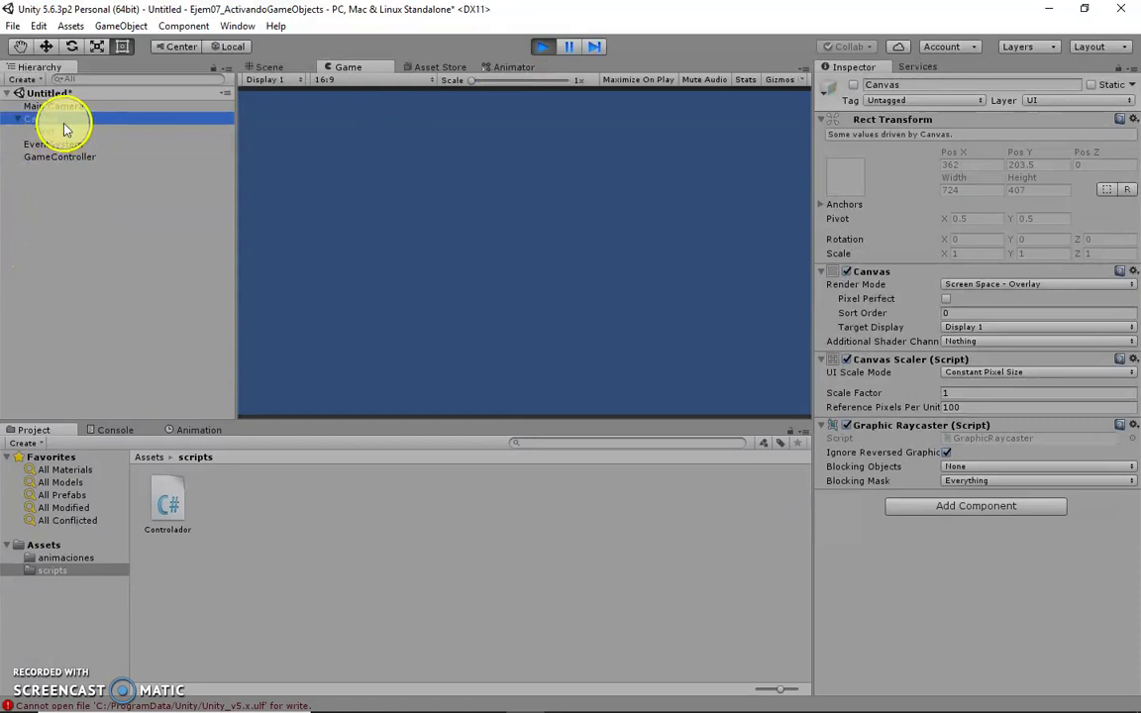
pyautogui.click(854, 84)
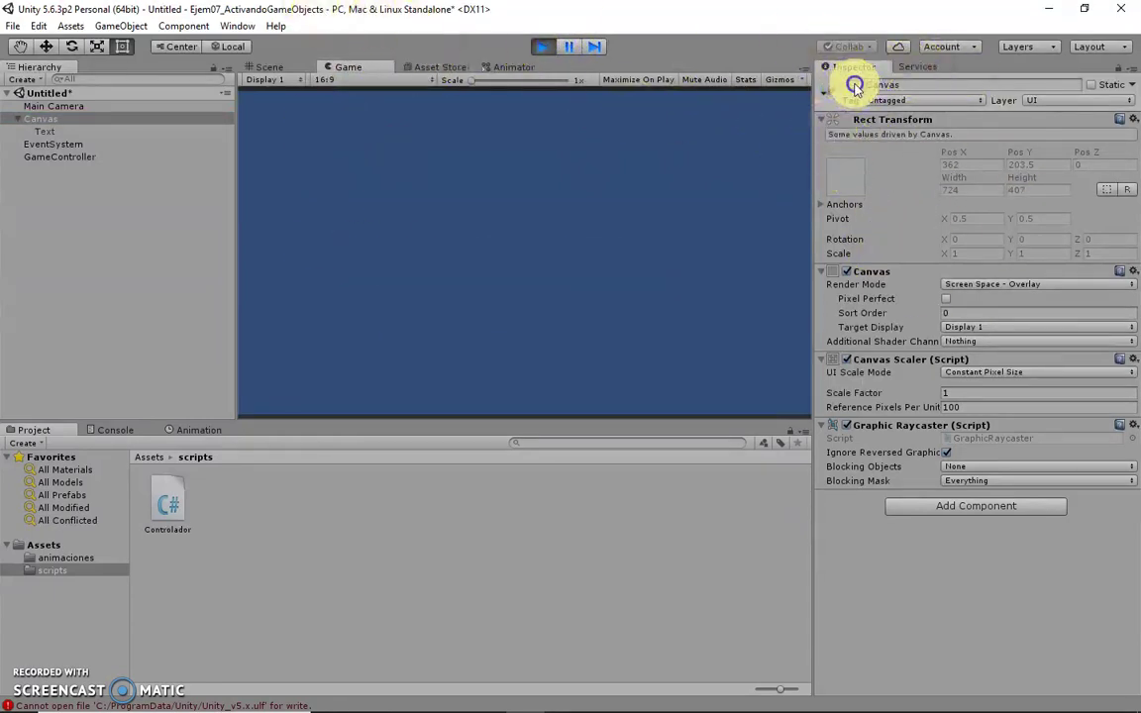
# Step: Stop and replay the game, re-enabling the Canvas once more to retest
pyautogui.click(542, 50)
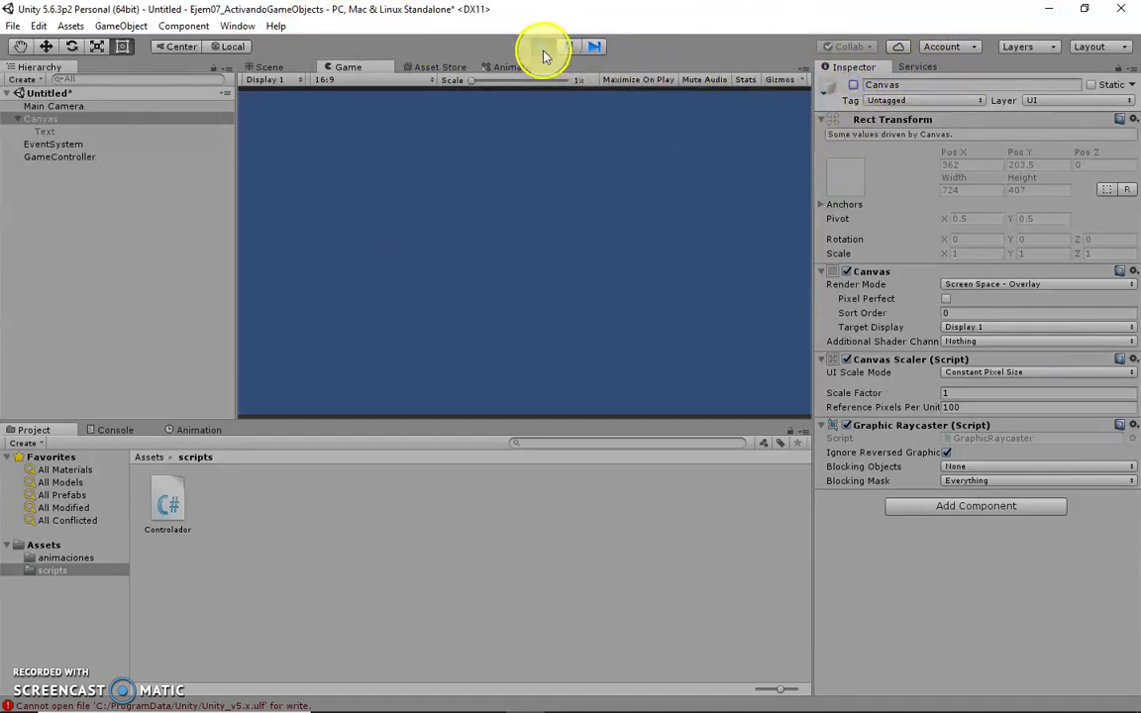
pyautogui.click(543, 50)
pyautogui.click(853, 86)
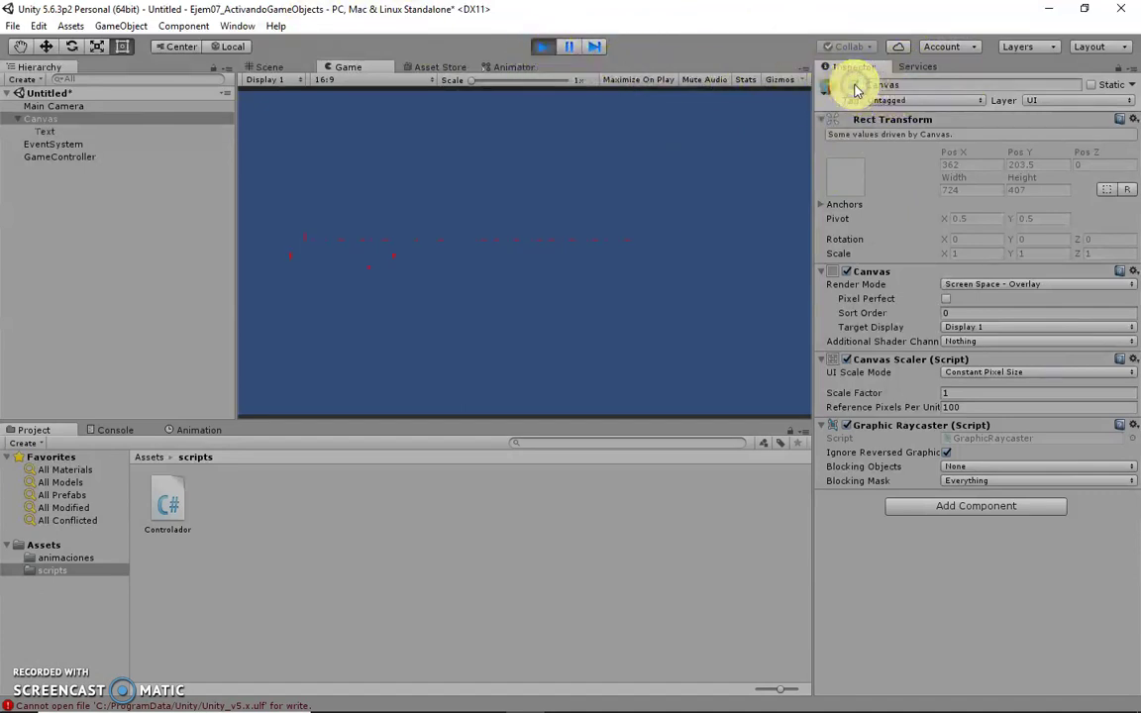